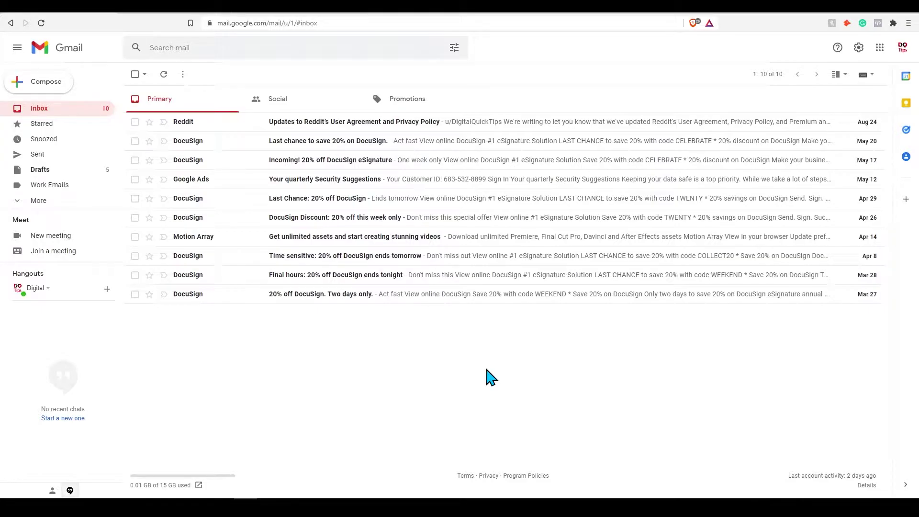
# Enable Templates under Gmail's Advanced settings tab and save the changes.
pyautogui.click(859, 47)
pyautogui.click(823, 97)
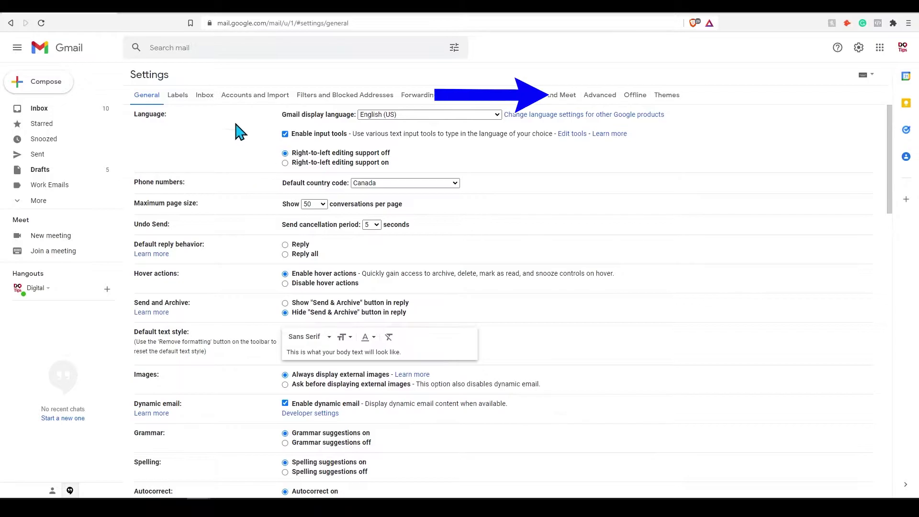
pyautogui.click(600, 96)
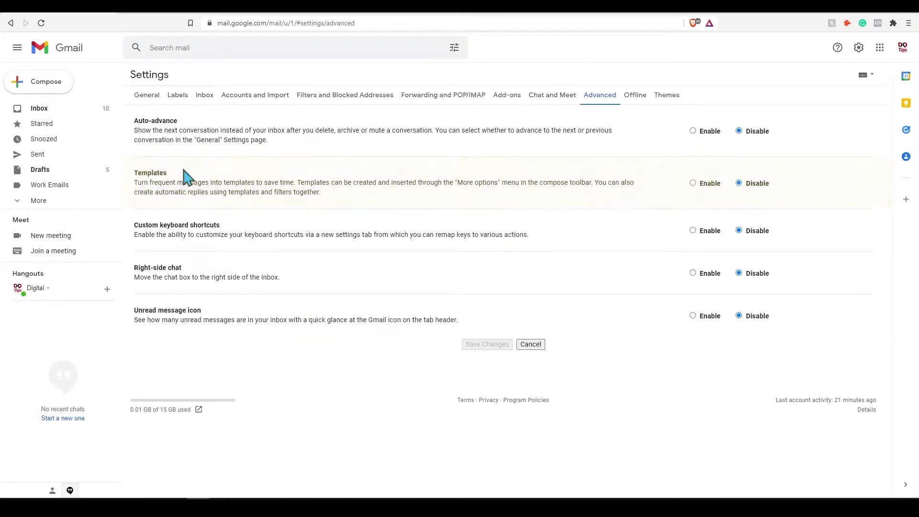
pyautogui.click(694, 184)
pyautogui.click(489, 346)
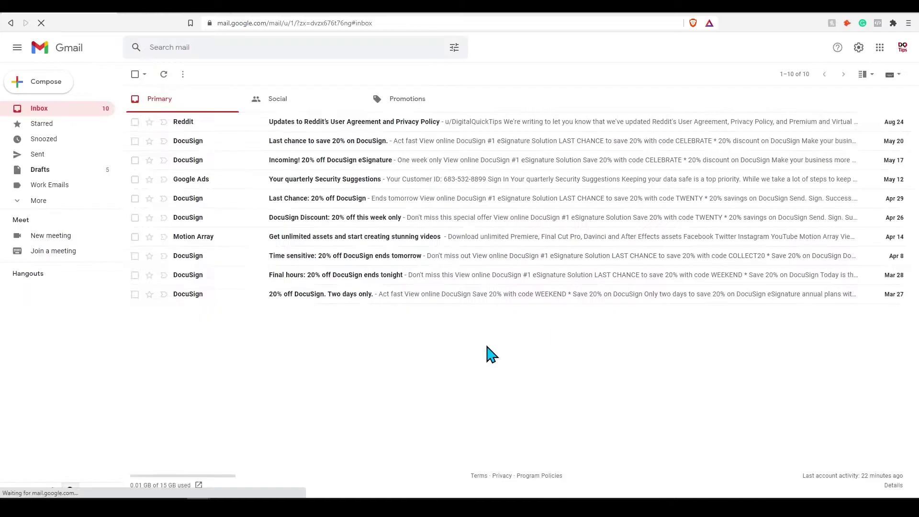
# Compose a new message reading 'Hello,' and 'Im a repeated email' on the next line.
pyautogui.click(43, 84)
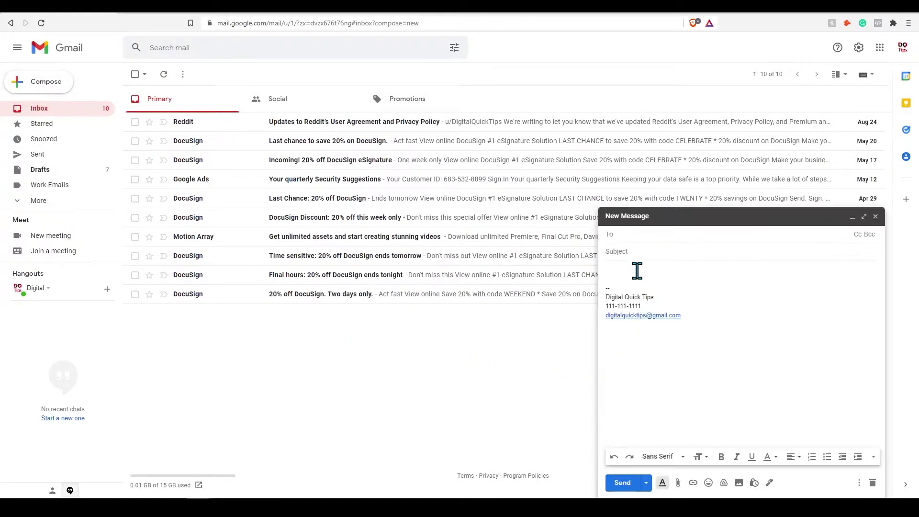
pyautogui.write('Hello,')
pyautogui.press('Return')
pyautogui.press('Return')
pyautogui.write('Im a repeated email')
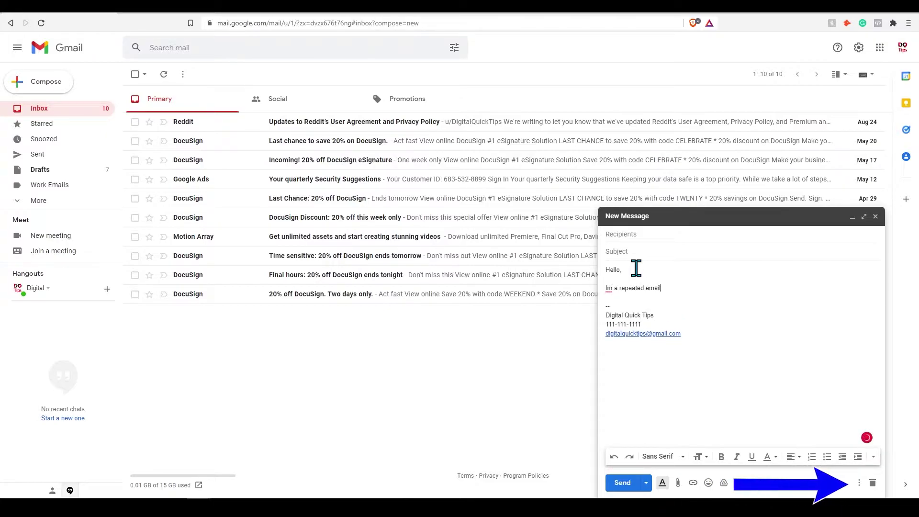
# Save the draft as a new template named 'New Template 1' and close the message.
pyautogui.click(860, 482)
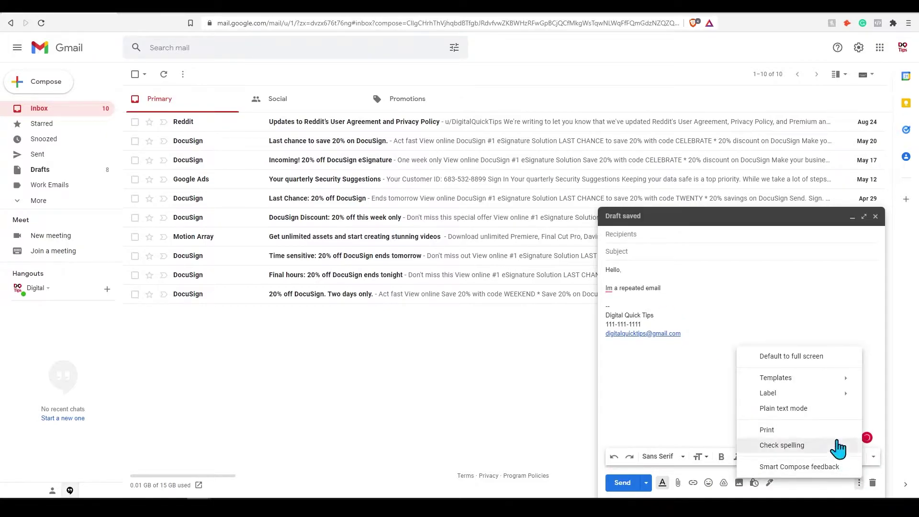
pyautogui.moveTo(813, 379)
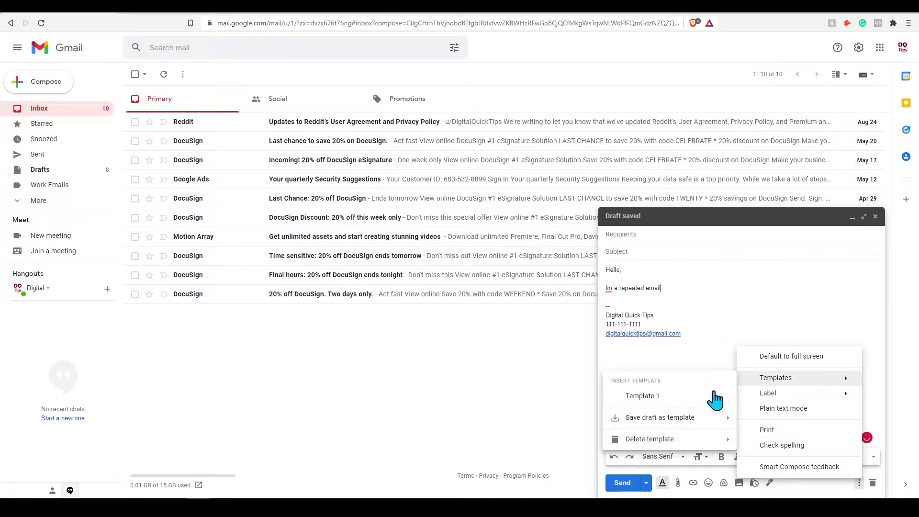
pyautogui.moveTo(677, 421)
pyautogui.click(527, 458)
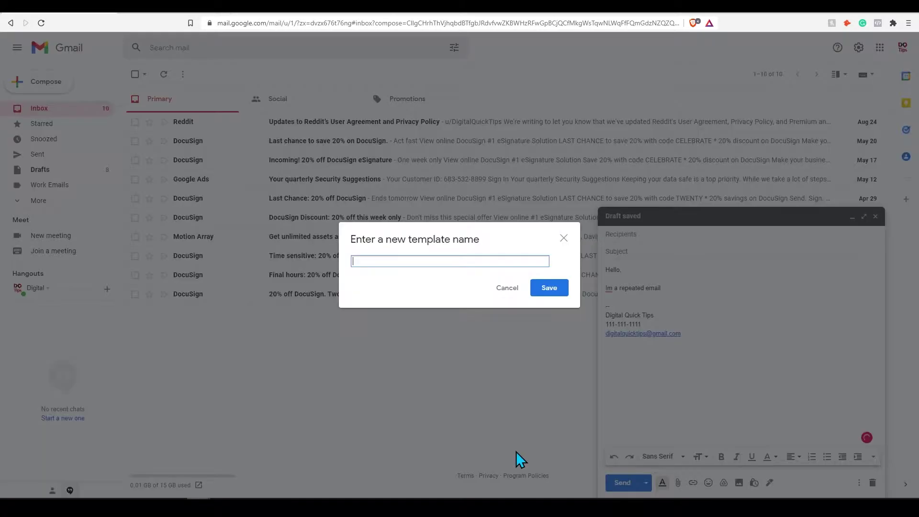
pyautogui.write('New Template 1')
pyautogui.click(560, 288)
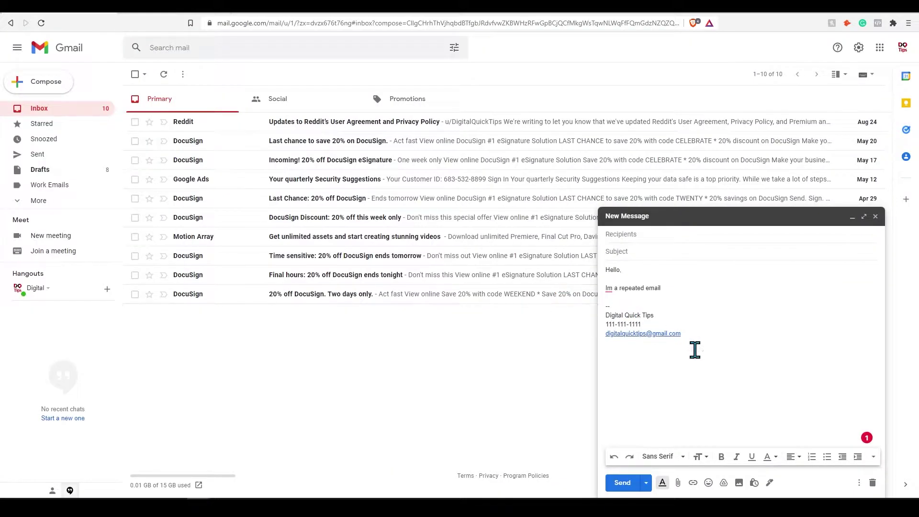
pyautogui.click(875, 217)
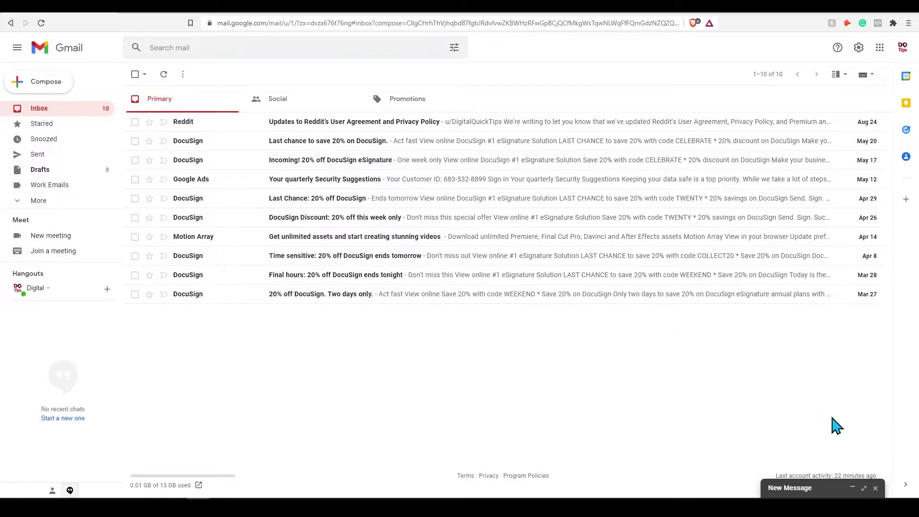
# Compose a message from New Template 1, delete its duplicated signature, and close the draft.
pyautogui.click(51, 83)
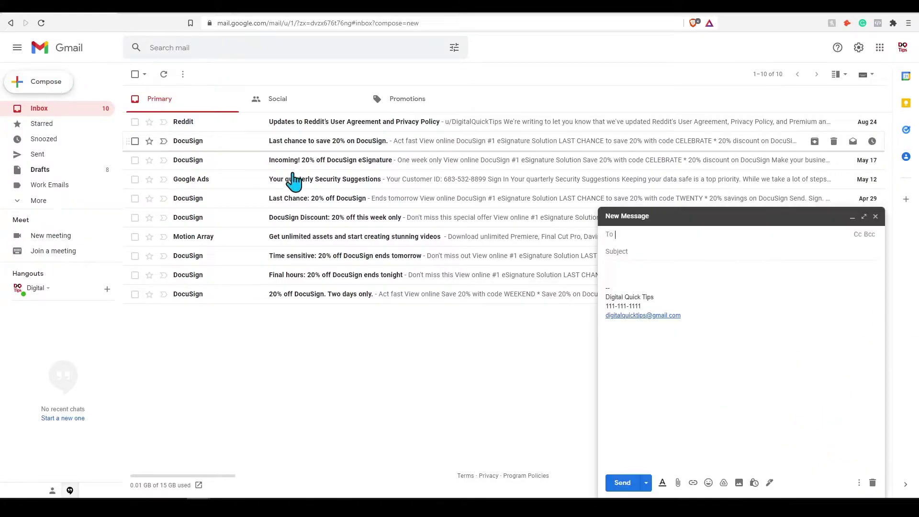
pyautogui.click(857, 483)
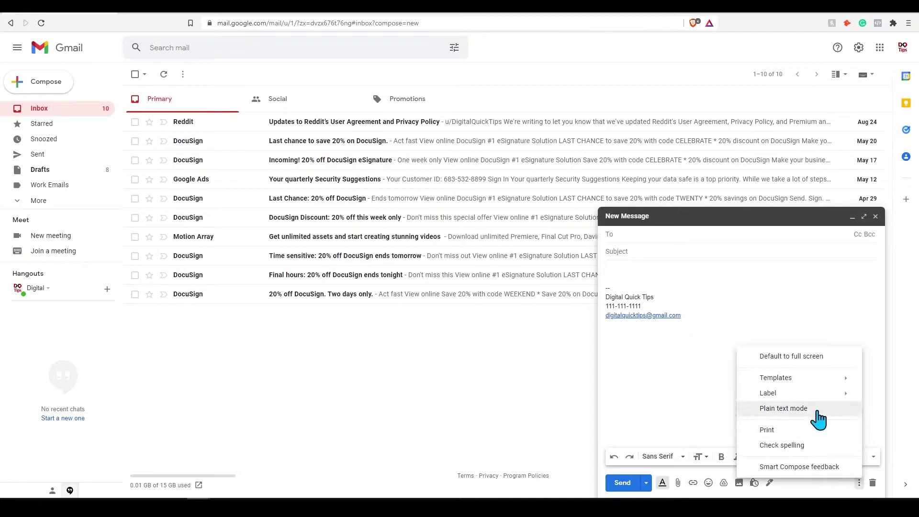
pyautogui.moveTo(800, 382)
pyautogui.click(670, 398)
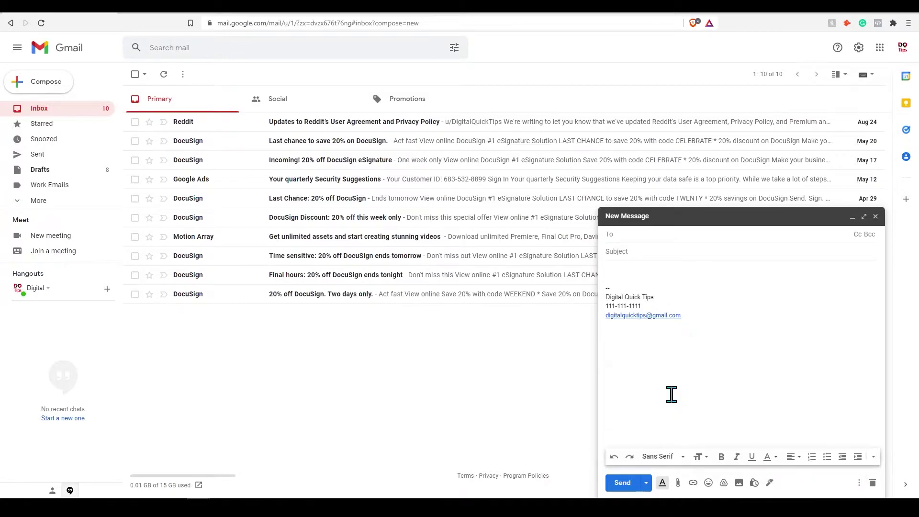
pyautogui.moveTo(709, 387); pyautogui.dragTo(605, 354)
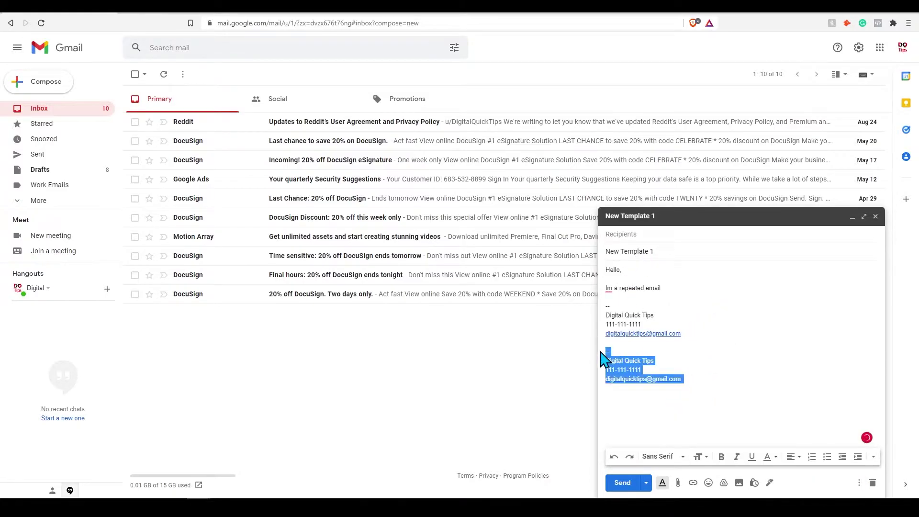
pyautogui.press('BackSpace')
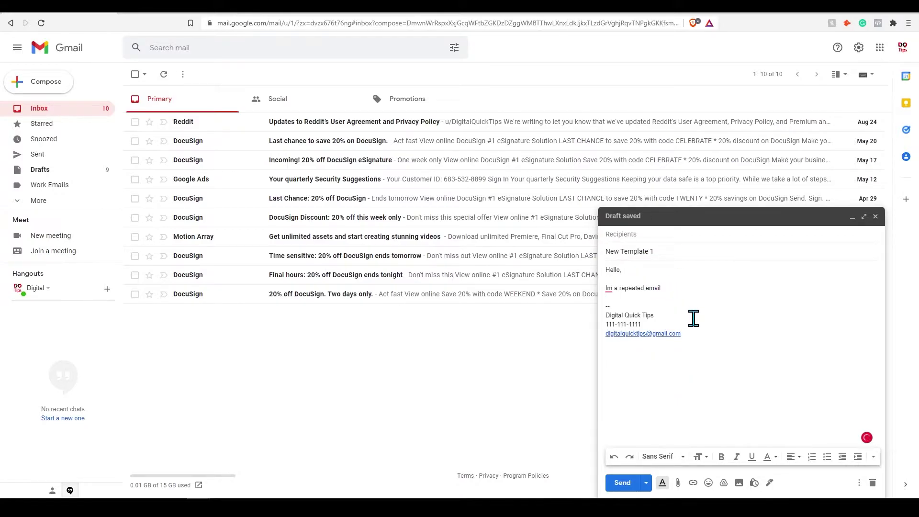
pyautogui.click(876, 217)
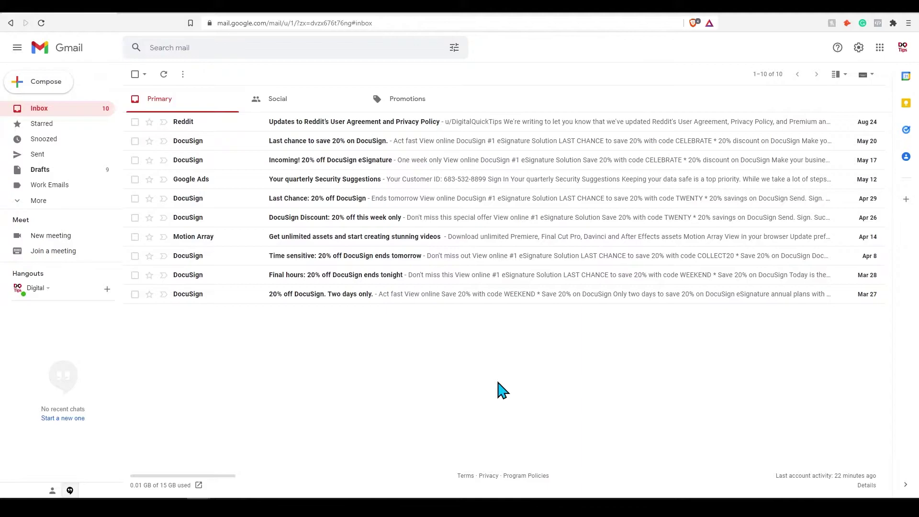
pyautogui.click(859, 47)
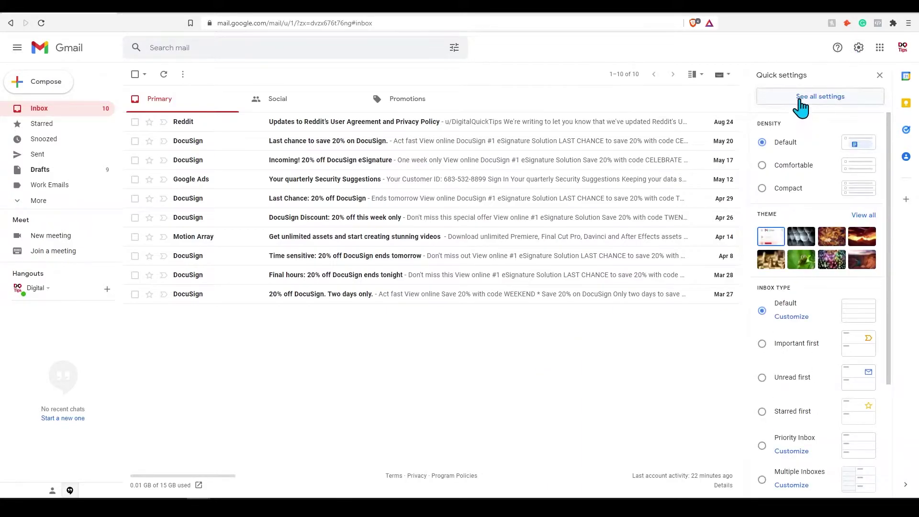
pyautogui.click(825, 96)
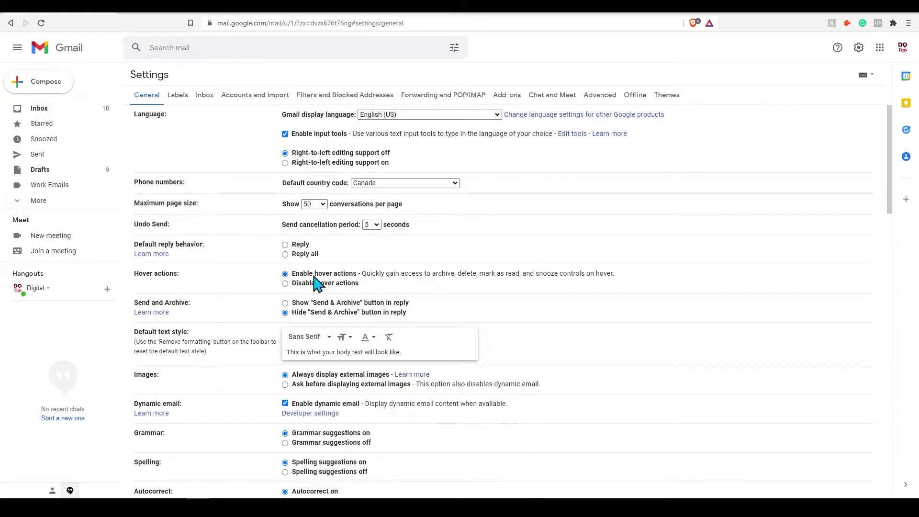
pyautogui.scroll(-3, 315, 283)
pyautogui.scroll(-4, 316, 285)
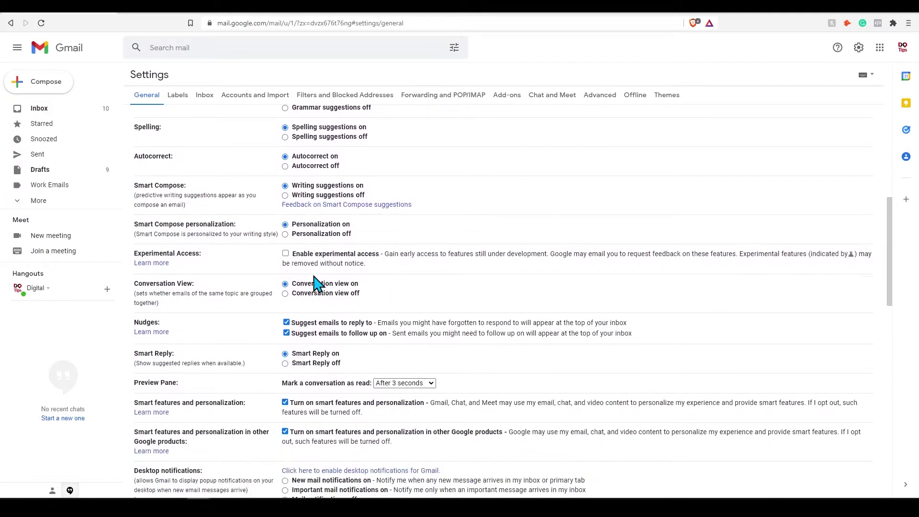
pyautogui.click(287, 333)
pyautogui.click(286, 333)
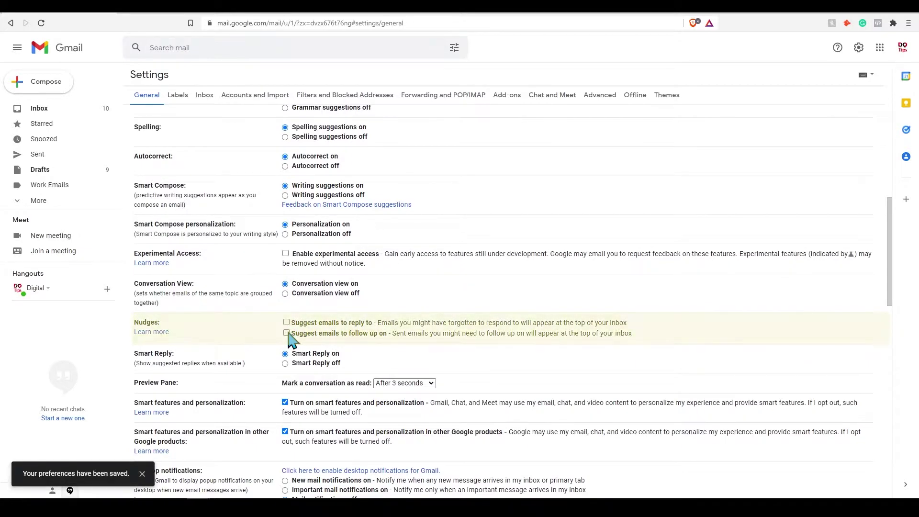
pyautogui.scroll(7, 288, 325)
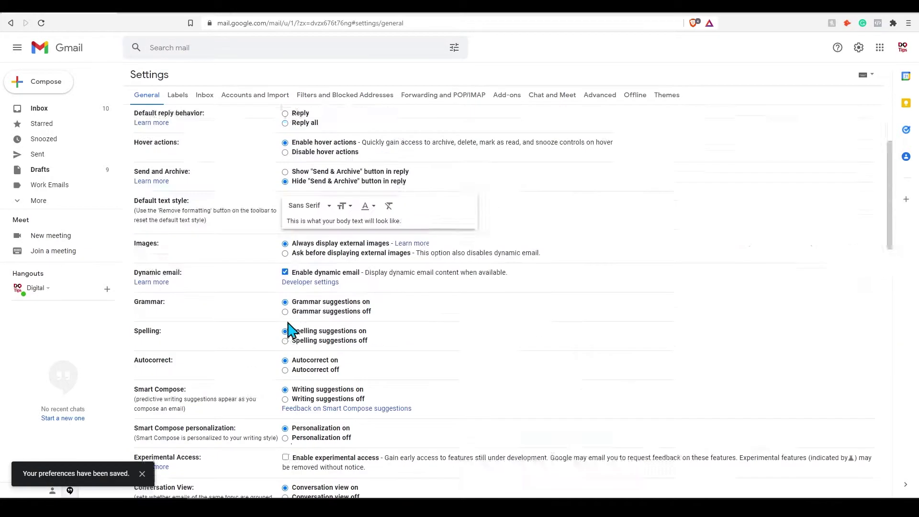
pyautogui.scroll(-15, 431, 409)
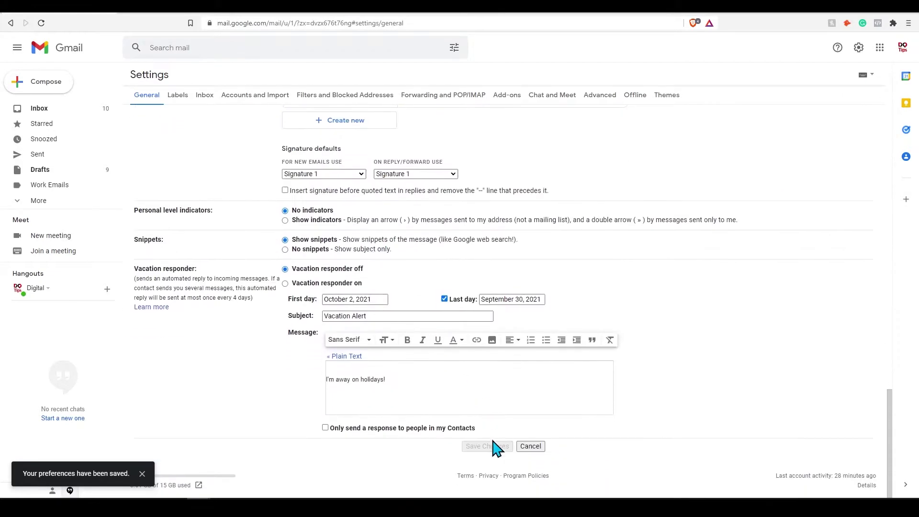
pyautogui.click(531, 447)
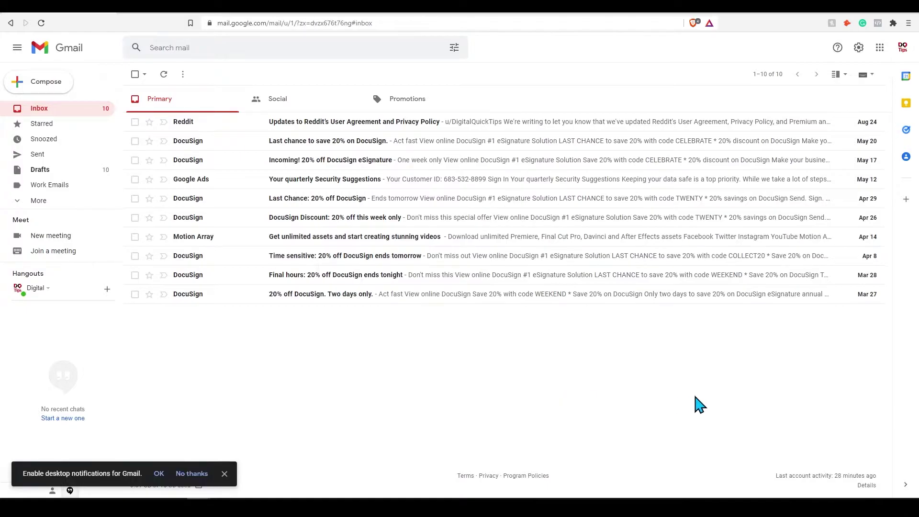
# Change the Undo Send cancellation period to 30 seconds in the full settings page.
pyautogui.click(859, 48)
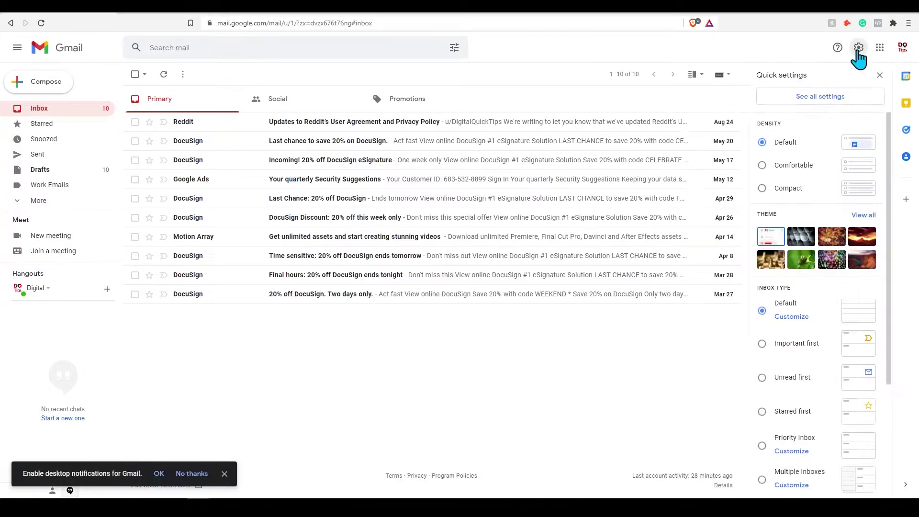
pyautogui.click(821, 96)
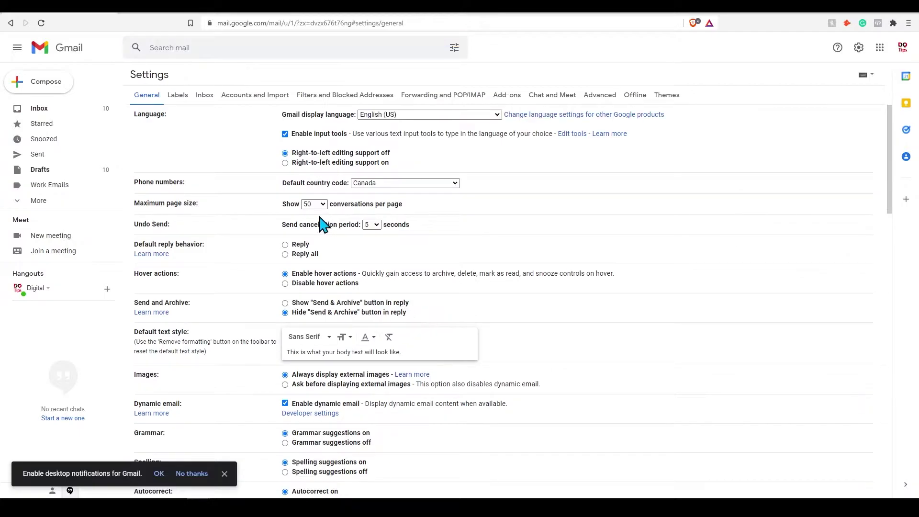
pyautogui.click(381, 229)
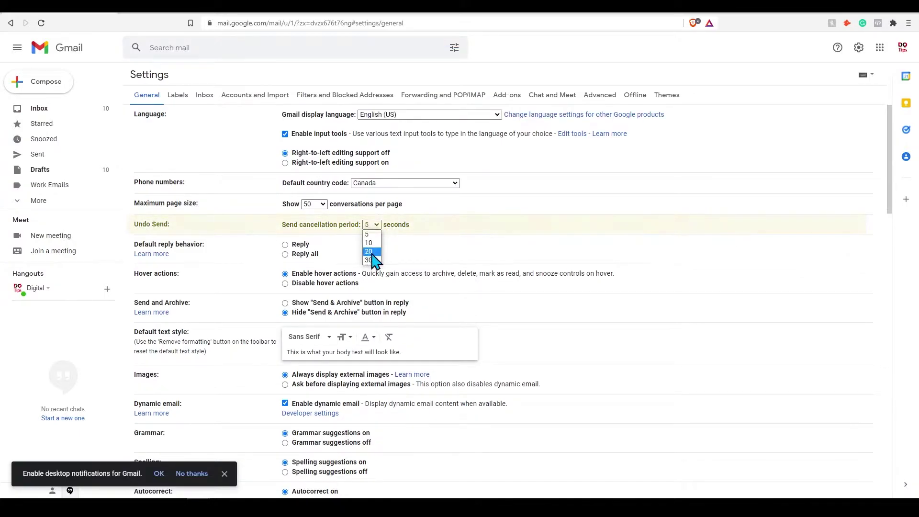
pyautogui.click(424, 234)
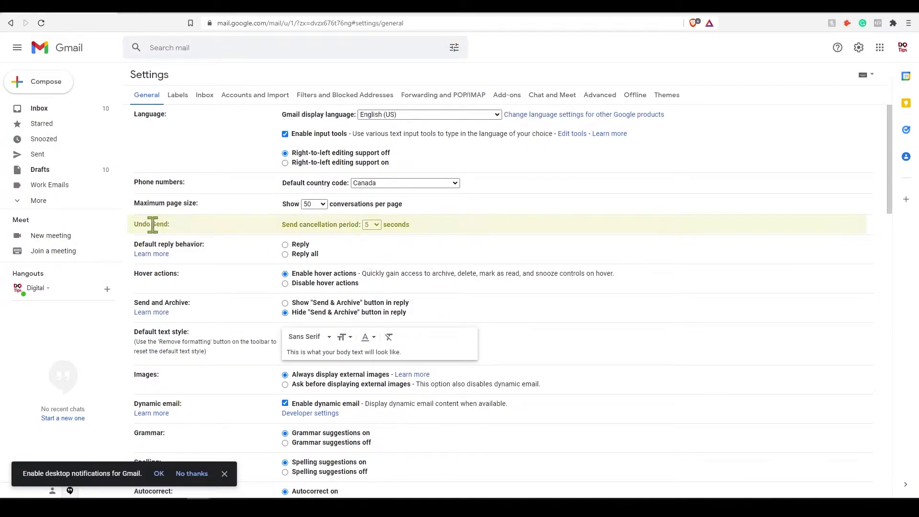
pyautogui.click(373, 226)
pyautogui.click(373, 261)
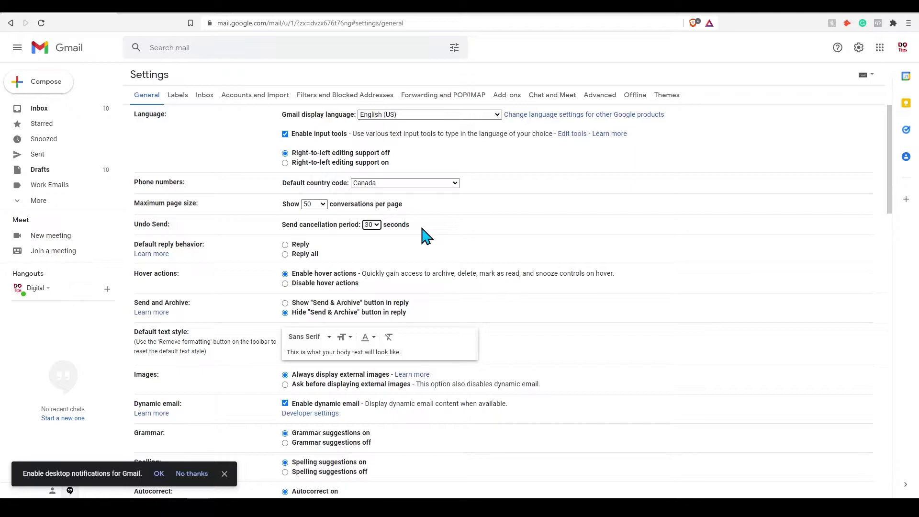
pyautogui.scroll(-20, 427, 235)
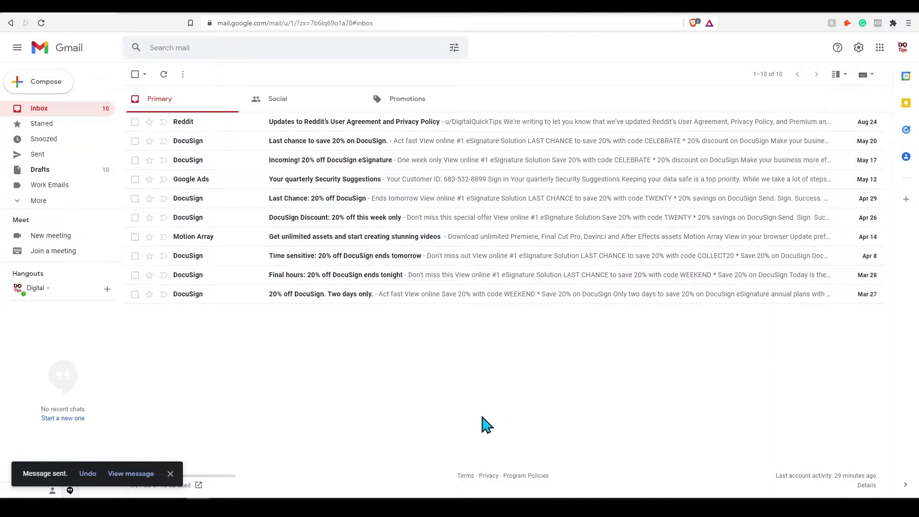
# Undo sending the 'issue' message and close its reopened draft window.
pyautogui.click(88, 474)
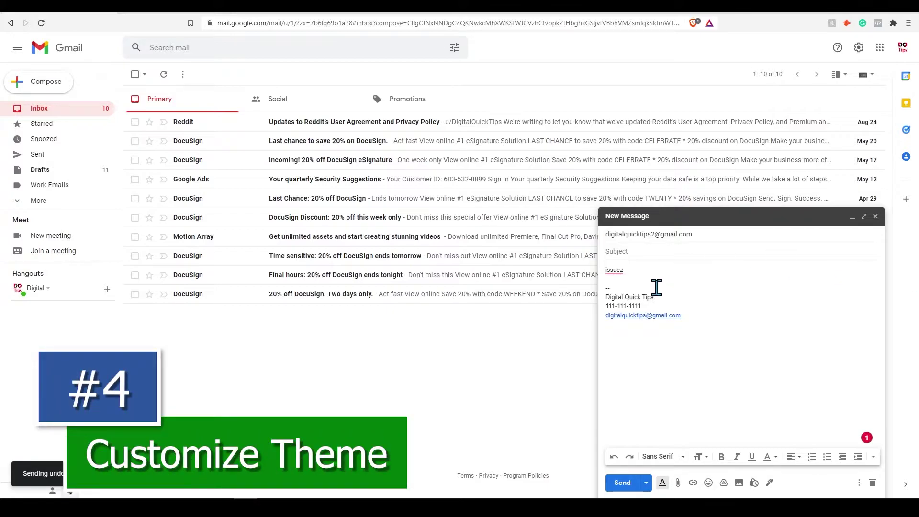
pyautogui.hotkey('ctrl', 'u')
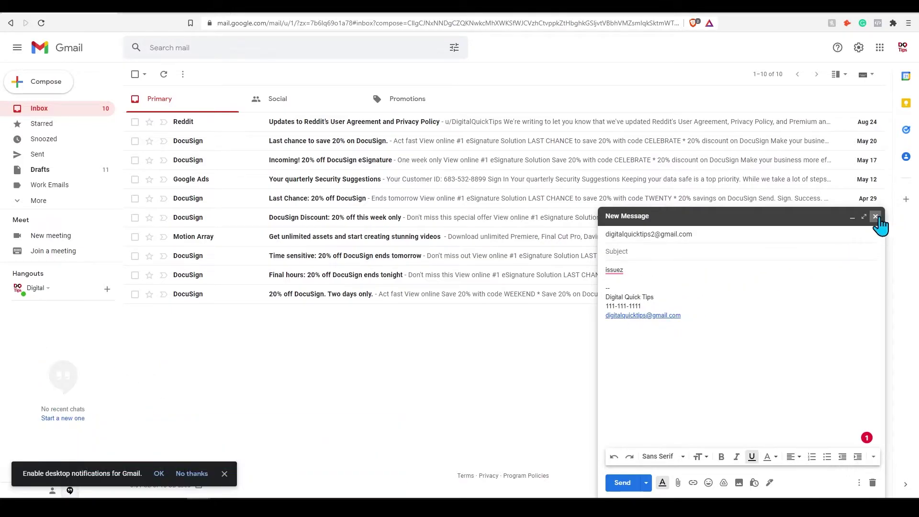
pyautogui.click(876, 217)
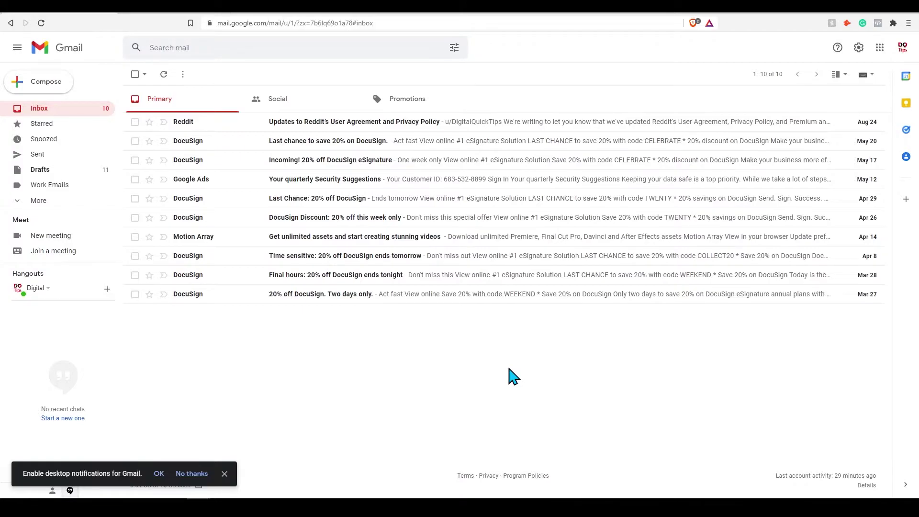
# Apply the grey pipes photo theme, then open the My photos background picker.
pyautogui.click(860, 49)
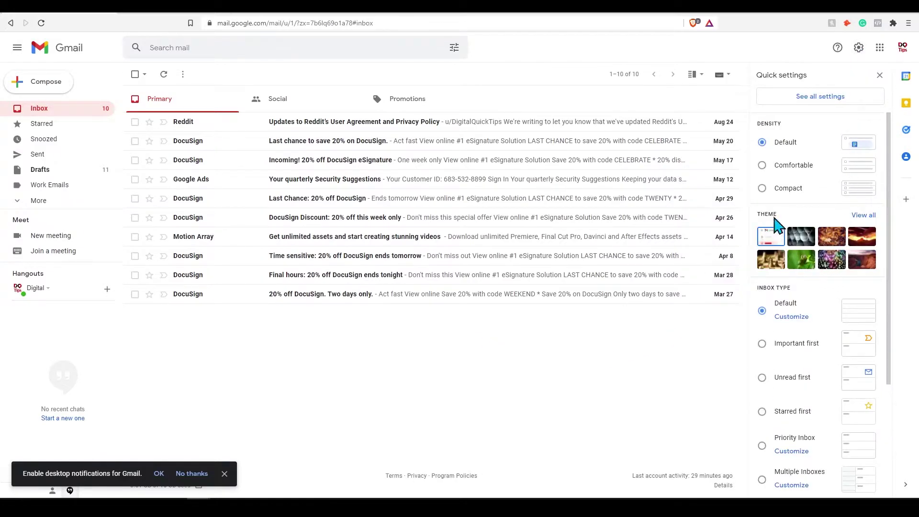
pyautogui.click(865, 217)
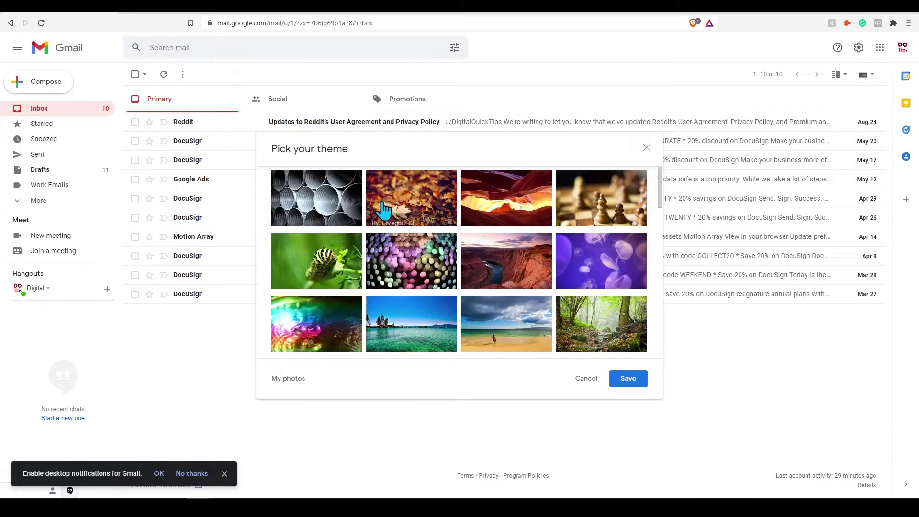
pyautogui.scroll(-10, 455, 259)
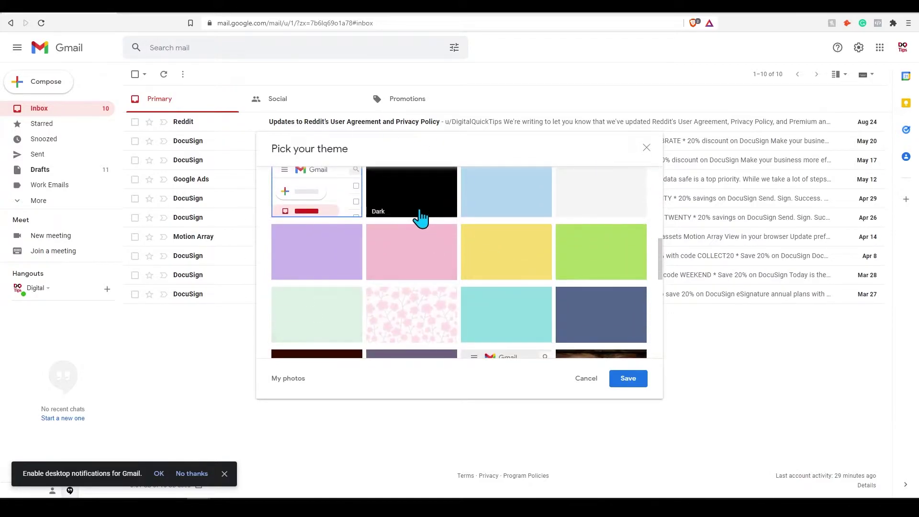
pyautogui.scroll(10, 423, 251)
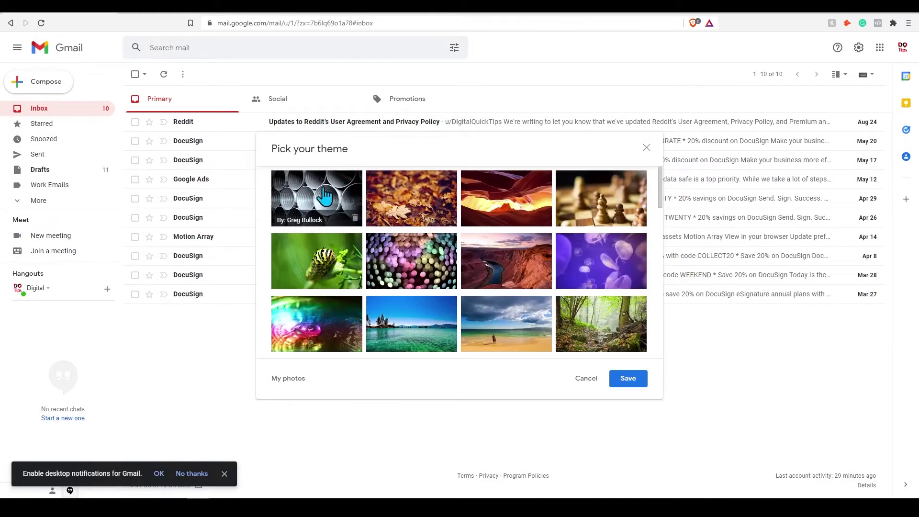
pyautogui.click(345, 192)
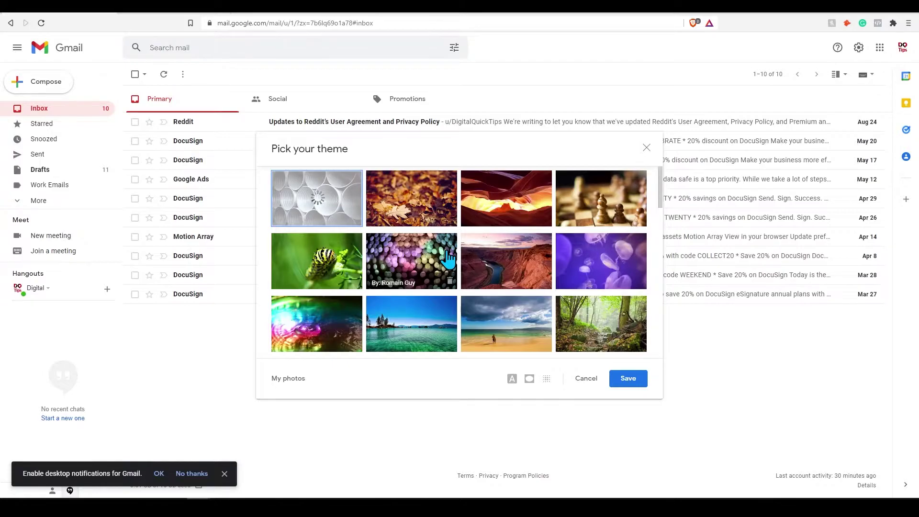
pyautogui.scroll(-2, 448, 259)
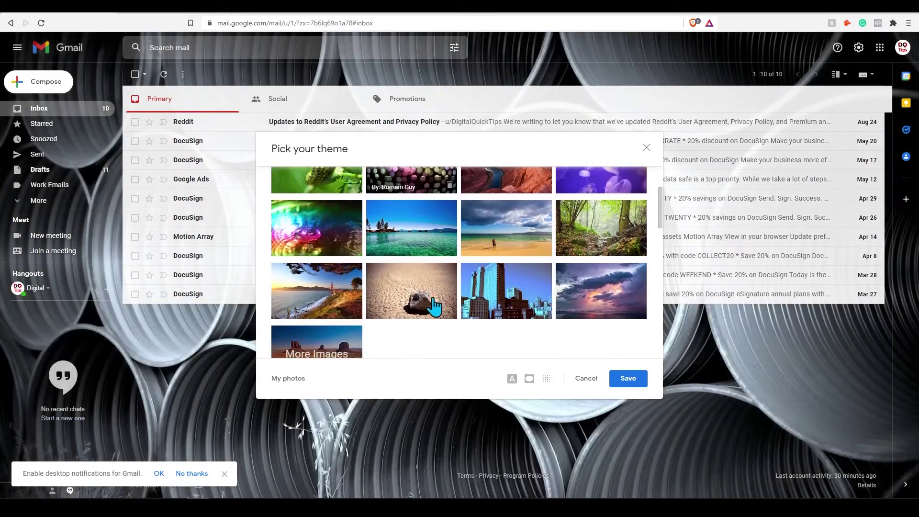
pyautogui.click(292, 379)
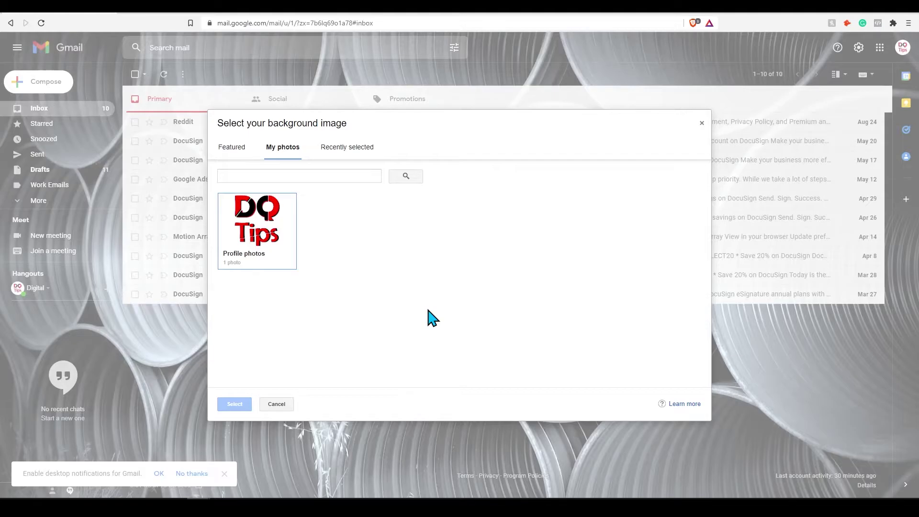
# Cancel out of My photos and return to the Pick your theme gallery.
pyautogui.click(286, 407)
pyautogui.scroll(3, 398, 328)
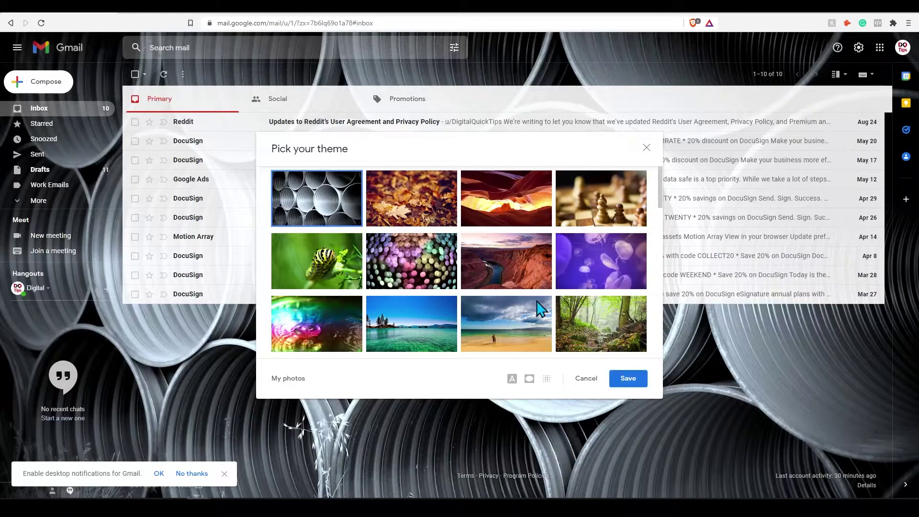
# Give the pipes theme a dark text background and mid-level blur, then save it.
pyautogui.scroll(-10, 520, 300)
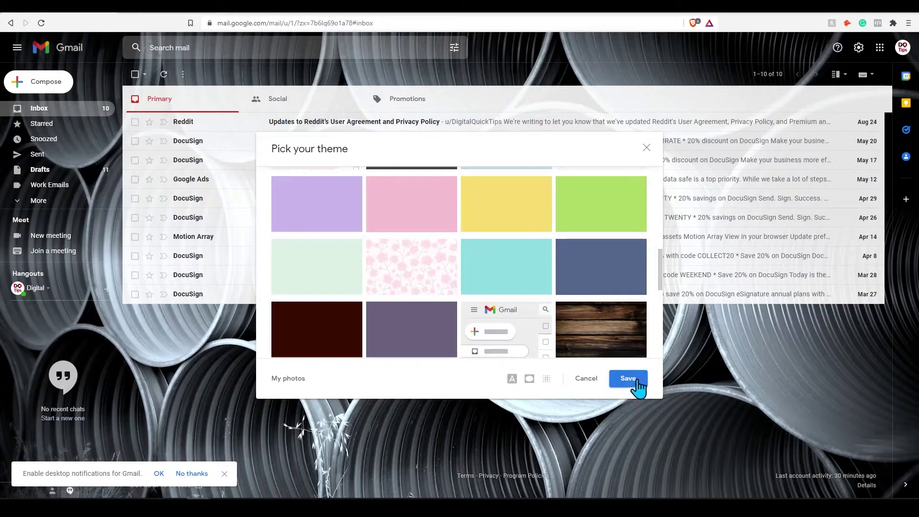
pyautogui.click(512, 381)
pyautogui.click(528, 348)
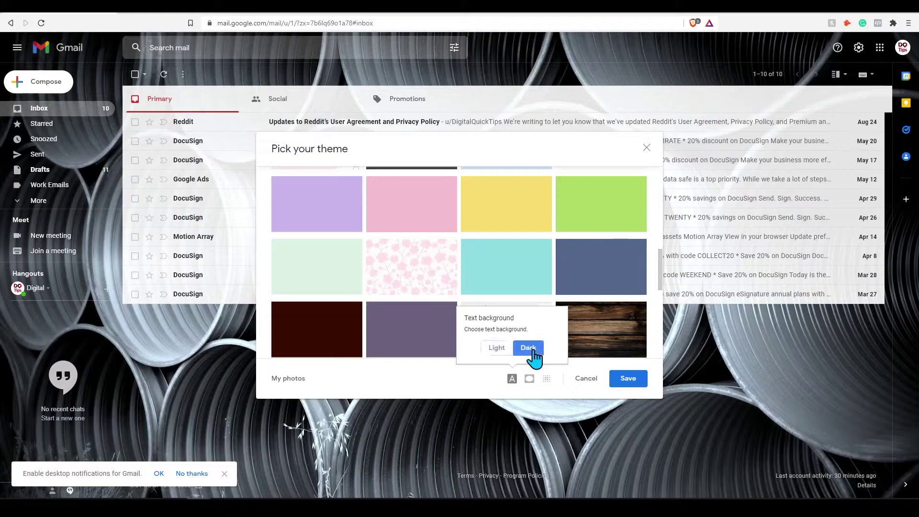
pyautogui.click(530, 381)
pyautogui.click(549, 381)
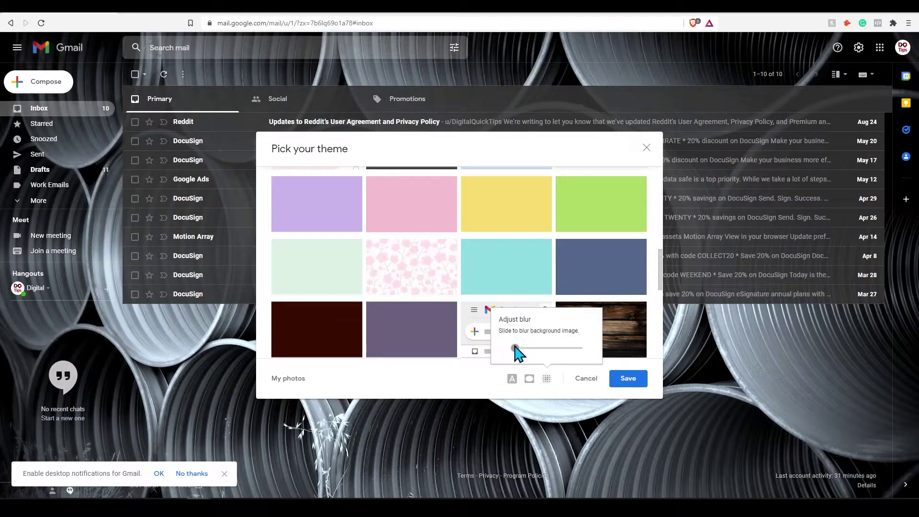
pyautogui.moveTo(515, 348)
pyautogui.mouseDown()
pyautogui.moveTo(545, 348)
pyautogui.moveTo(520, 349)
pyautogui.mouseUp()
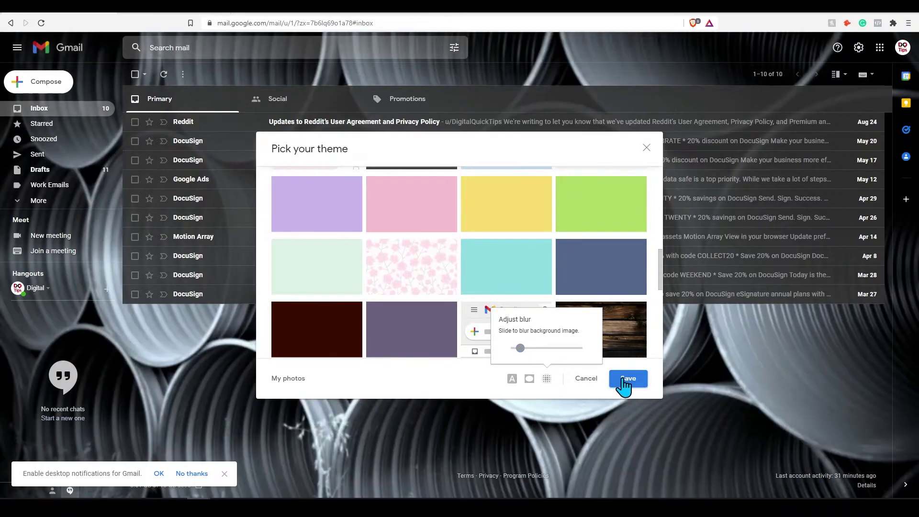
pyautogui.click(625, 380)
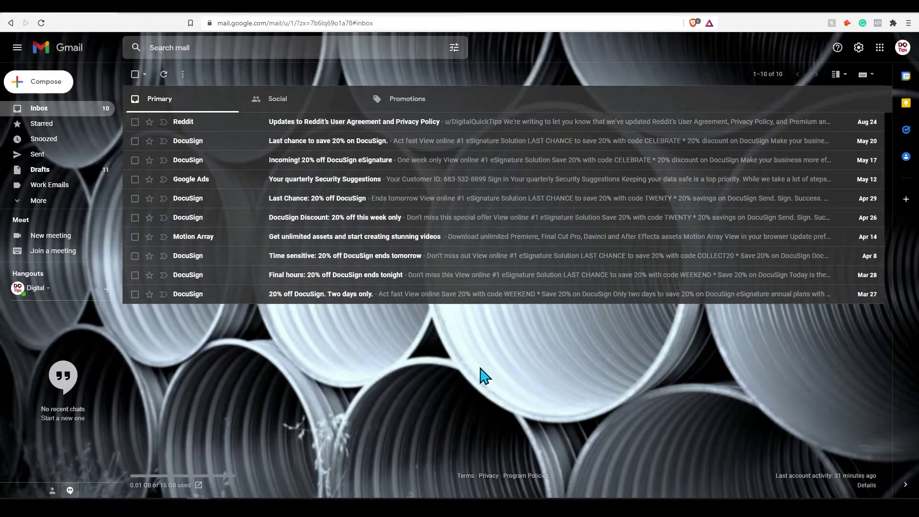
# Set the Vacation Alert responder to run from October 2 to October 9, 2021.
pyautogui.click(858, 48)
pyautogui.click(820, 96)
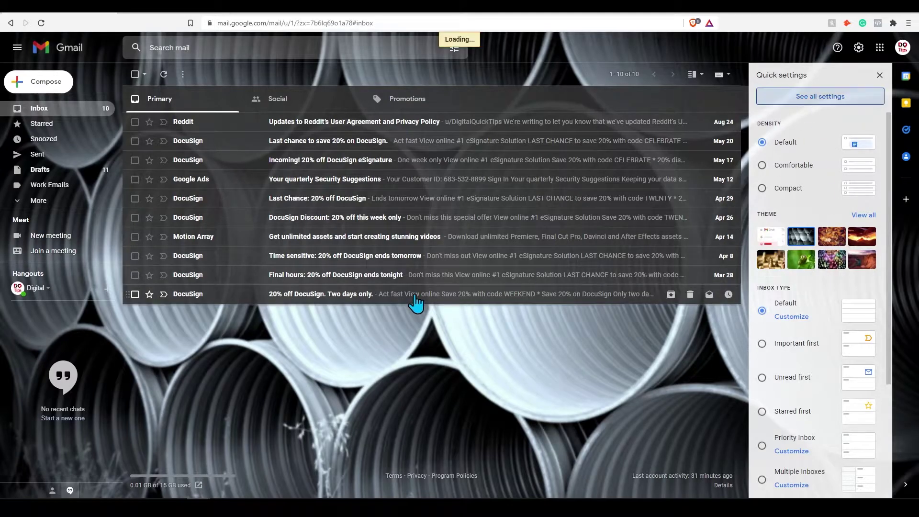
pyautogui.scroll(-20, 419, 302)
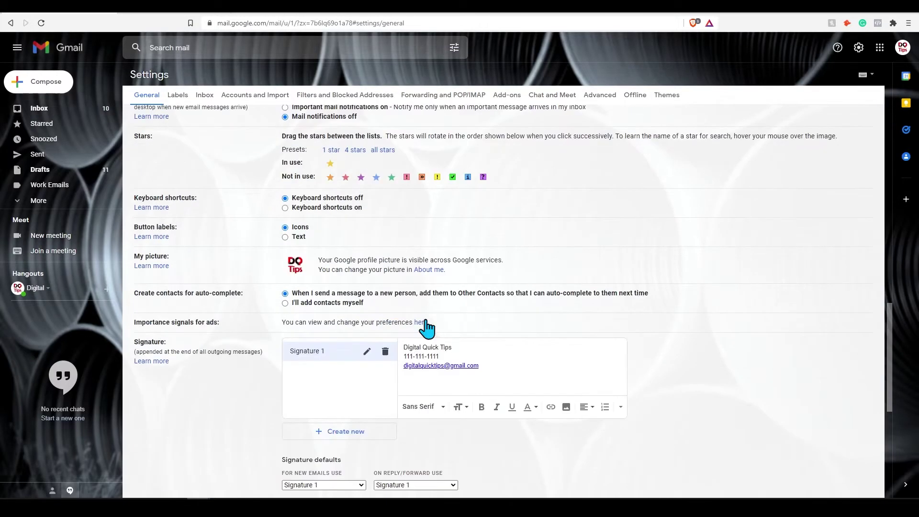
pyautogui.click(401, 378)
pyautogui.click(356, 298)
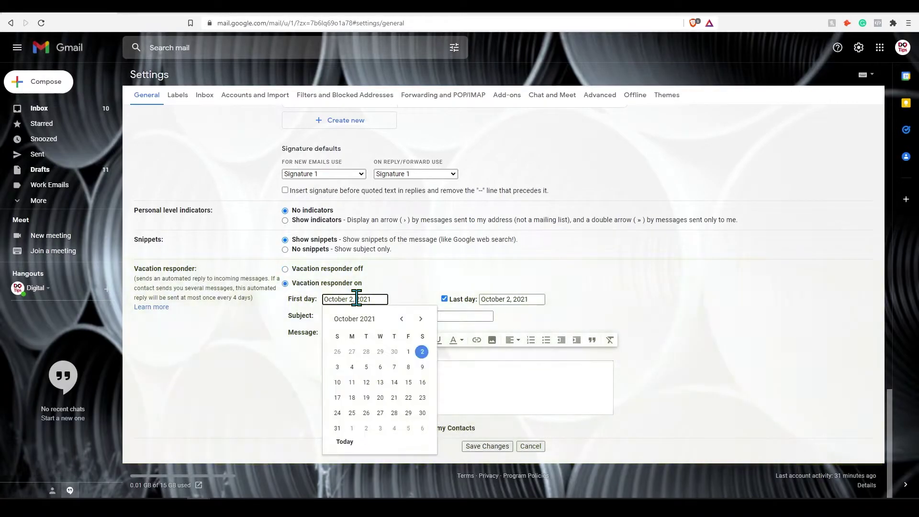
pyautogui.click(525, 291)
pyautogui.click(525, 291)
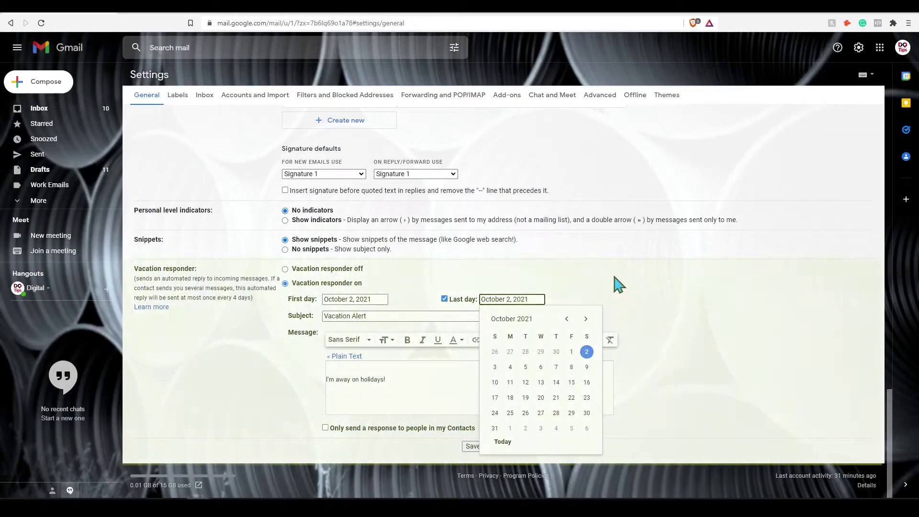
pyautogui.click(616, 283)
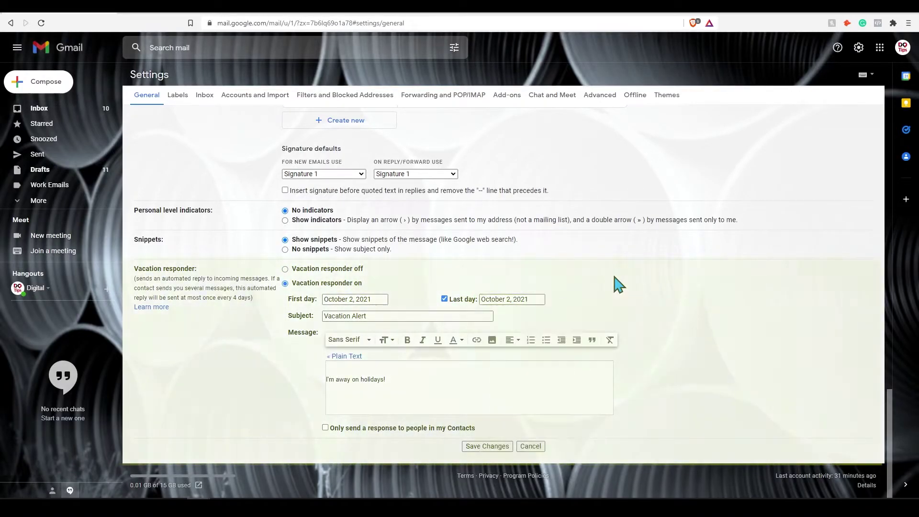
pyautogui.click(346, 300)
pyautogui.click(423, 353)
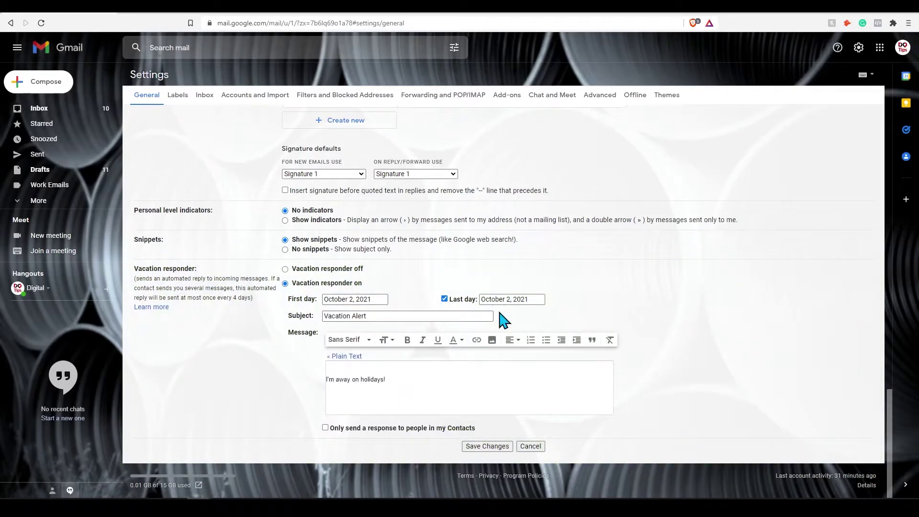
pyautogui.click(507, 299)
pyautogui.click(586, 366)
pyautogui.click(510, 299)
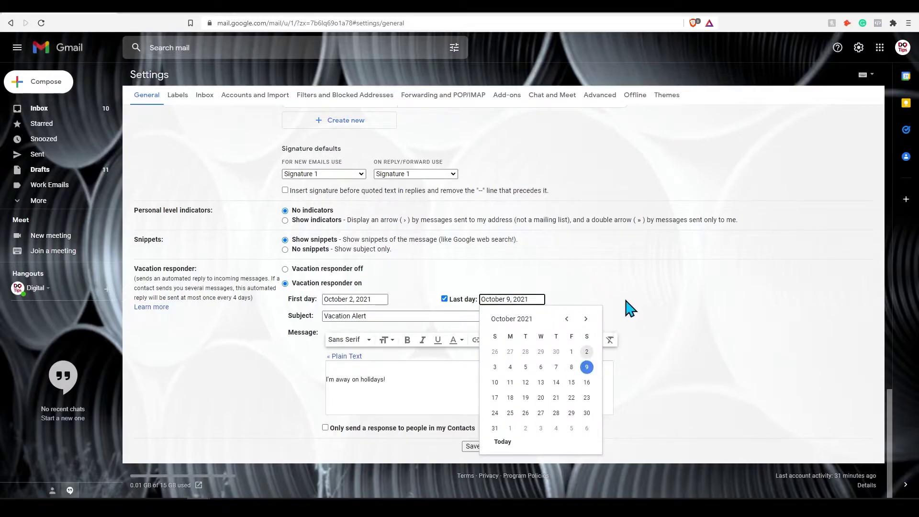
# Limit vacation replies to people in Contacts and save the settings.
pyautogui.moveTo(394, 316); pyautogui.dragTo(311, 315)
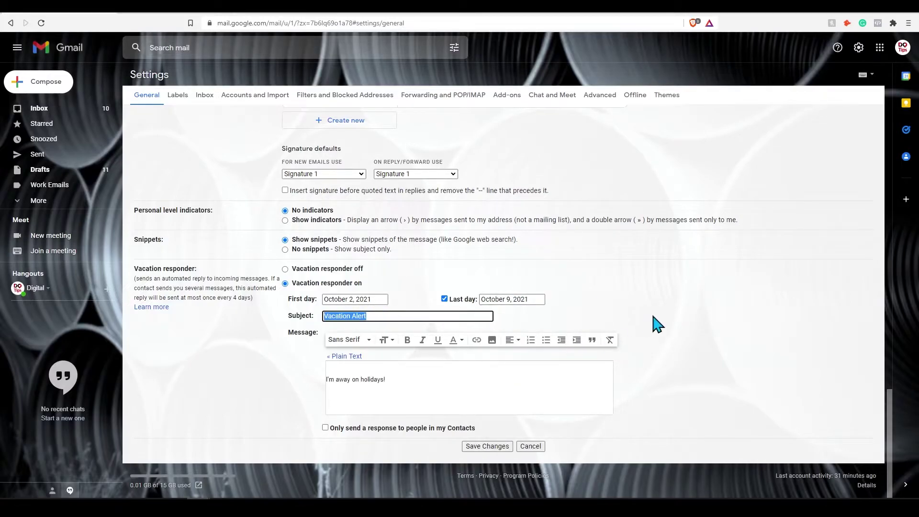
pyautogui.moveTo(423, 381); pyautogui.dragTo(298, 382)
pyautogui.click(298, 382)
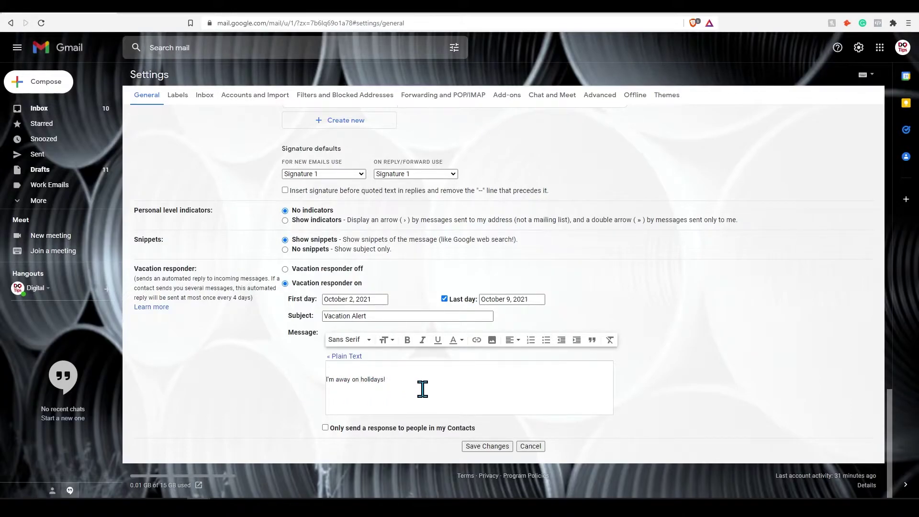
pyautogui.click(353, 428)
pyautogui.click(496, 448)
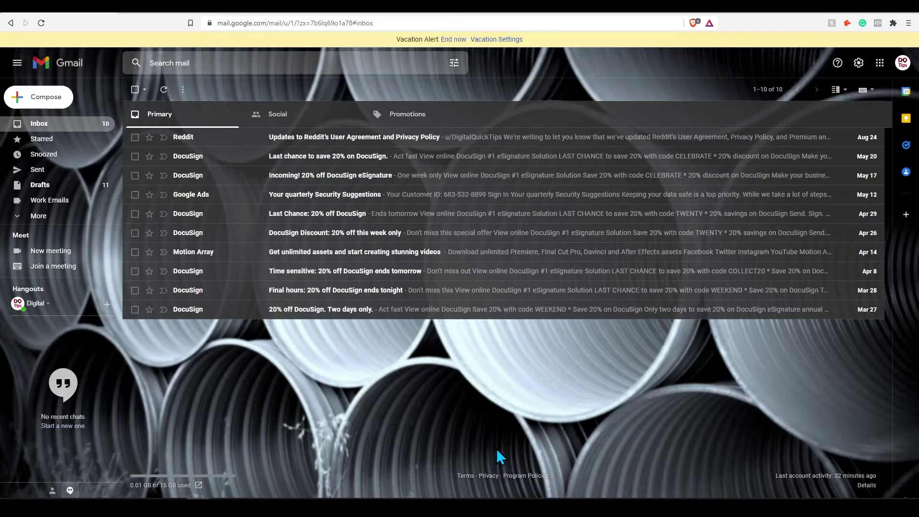
# Set the reading pane to appear right of the inbox in Quick settings.
pyautogui.click(859, 62)
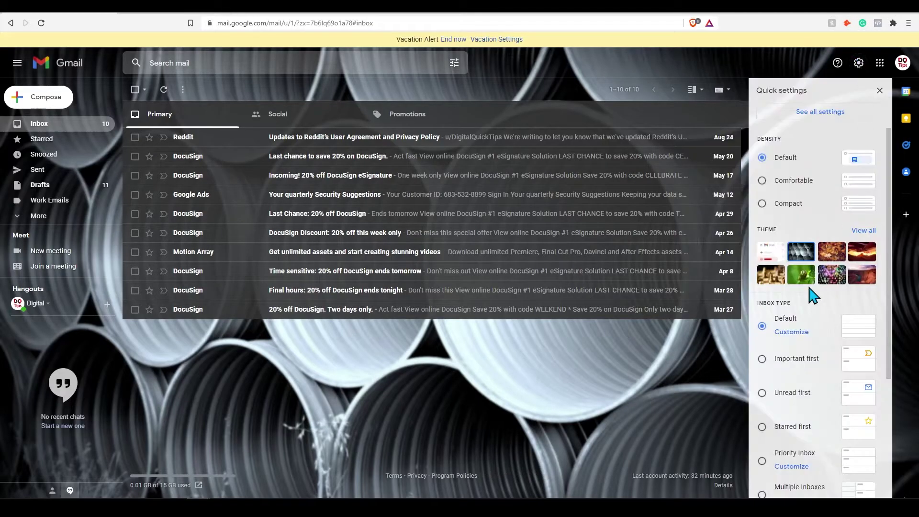
pyautogui.scroll(-1, 809, 295)
pyautogui.scroll(-3, 813, 296)
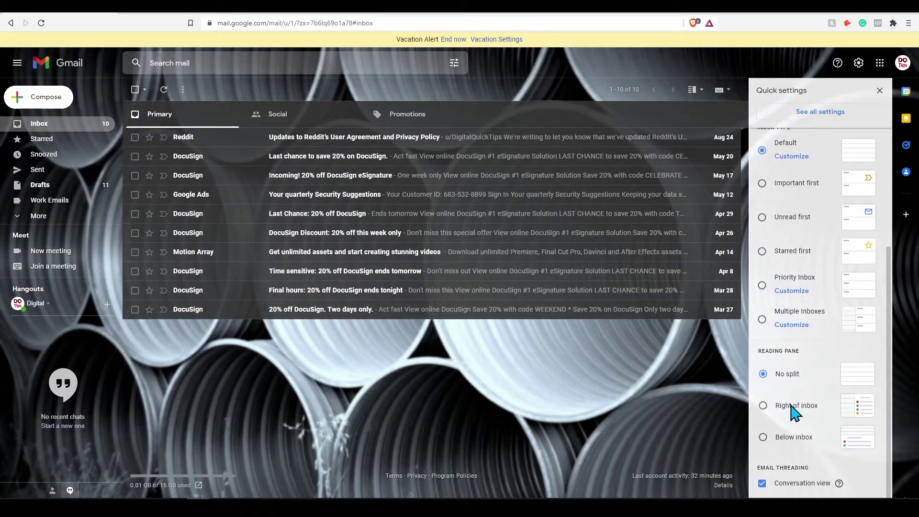
pyautogui.moveTo(803, 357); pyautogui.dragTo(758, 348)
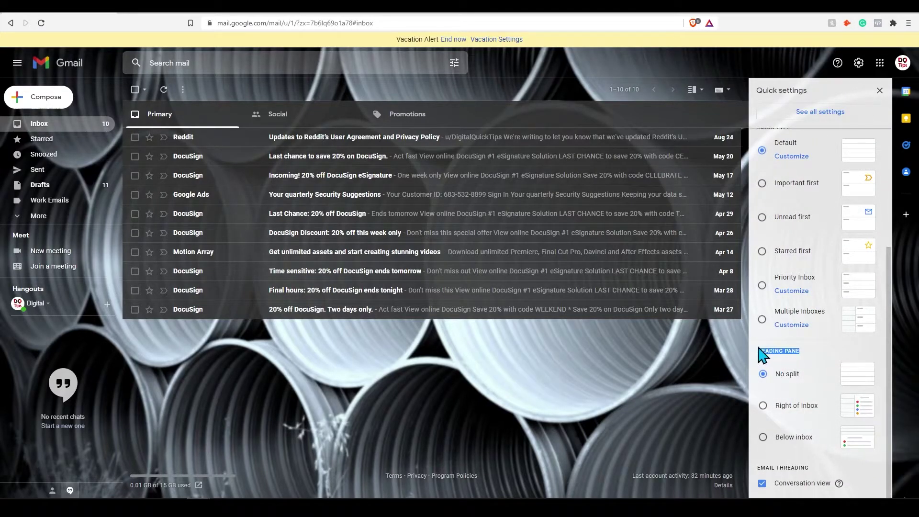
pyautogui.click(813, 350)
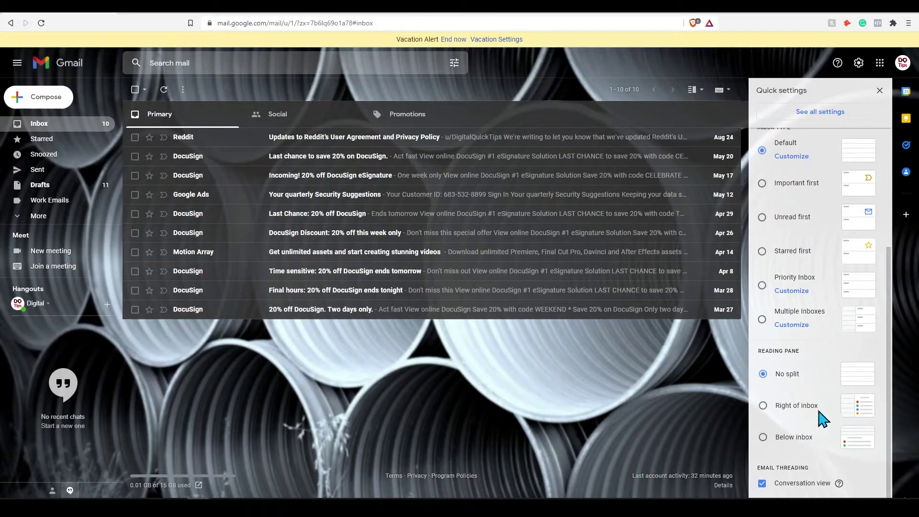
pyautogui.click(798, 407)
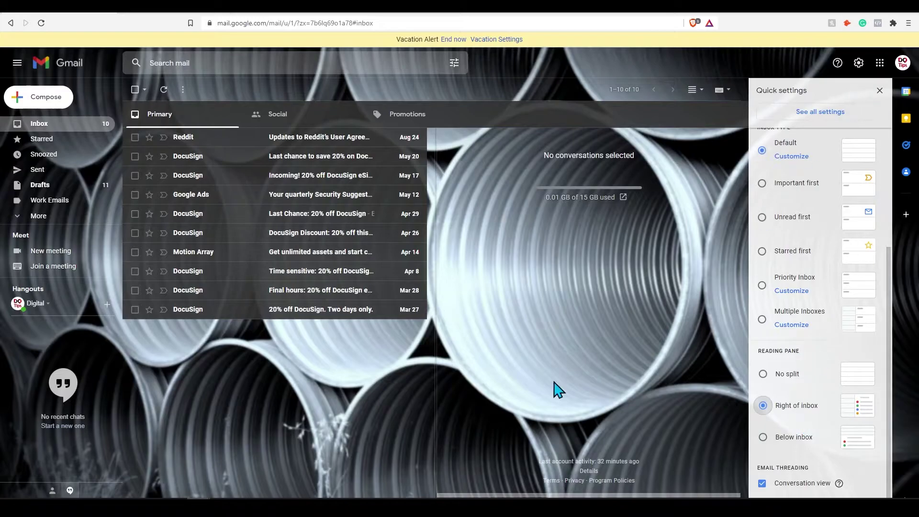
# Read the Reddit User Agreement email in the reading pane and close Quick settings.
pyautogui.click(201, 141)
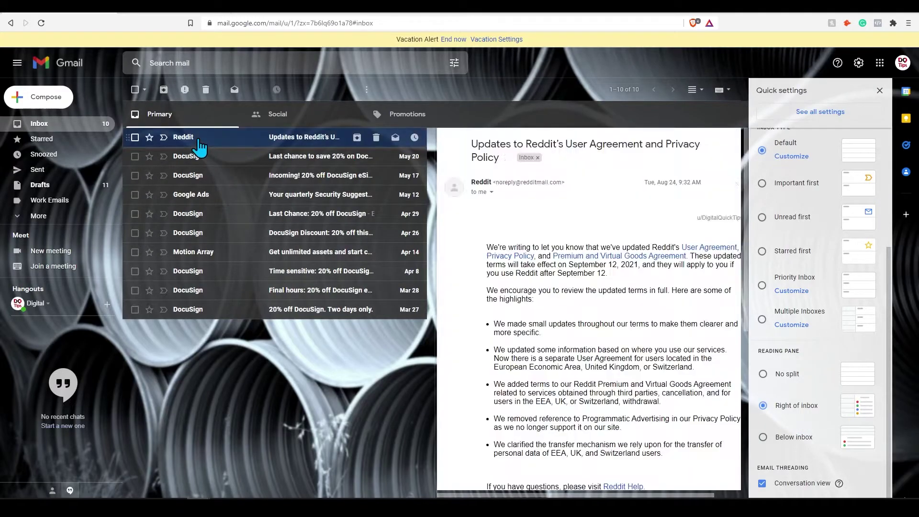
pyautogui.scroll(-6, 551, 270)
pyautogui.scroll(4, 565, 306)
pyautogui.scroll(3, 577, 331)
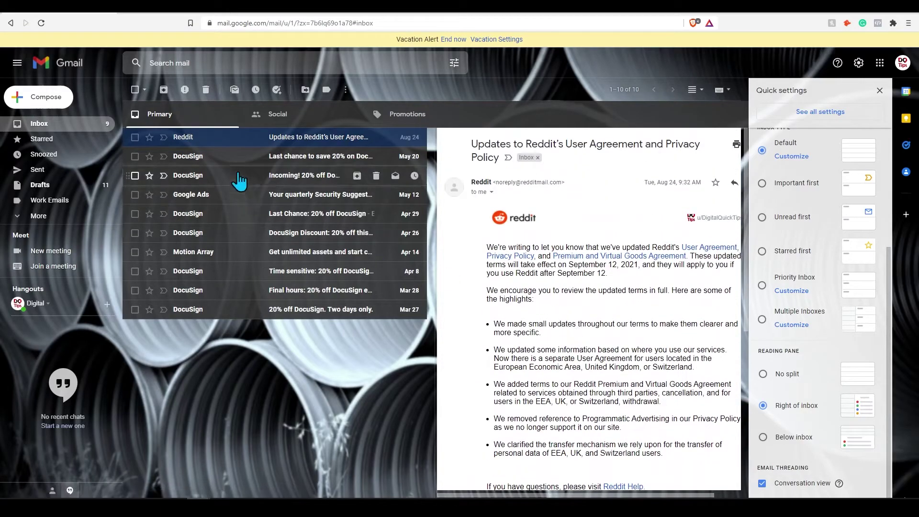
pyautogui.scroll(-8, 558, 221)
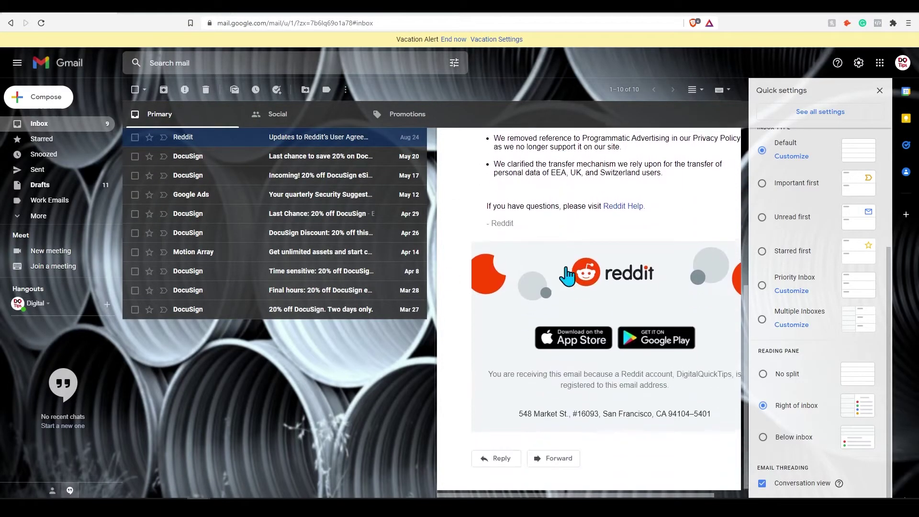
pyautogui.scroll(8, 569, 268)
pyautogui.click(881, 91)
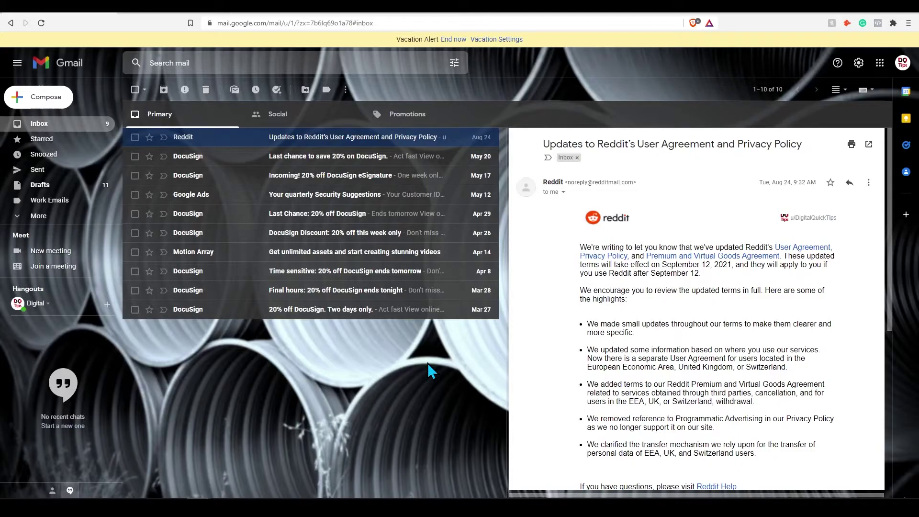
# Compose an email to the second account's address and schedule it for 7:25 PM, October 2.
pyautogui.click(36, 96)
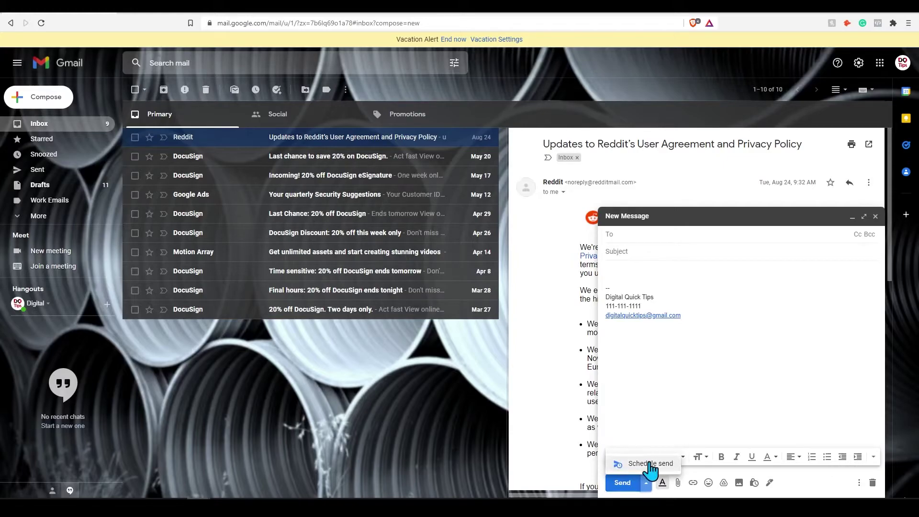
pyautogui.click(623, 483)
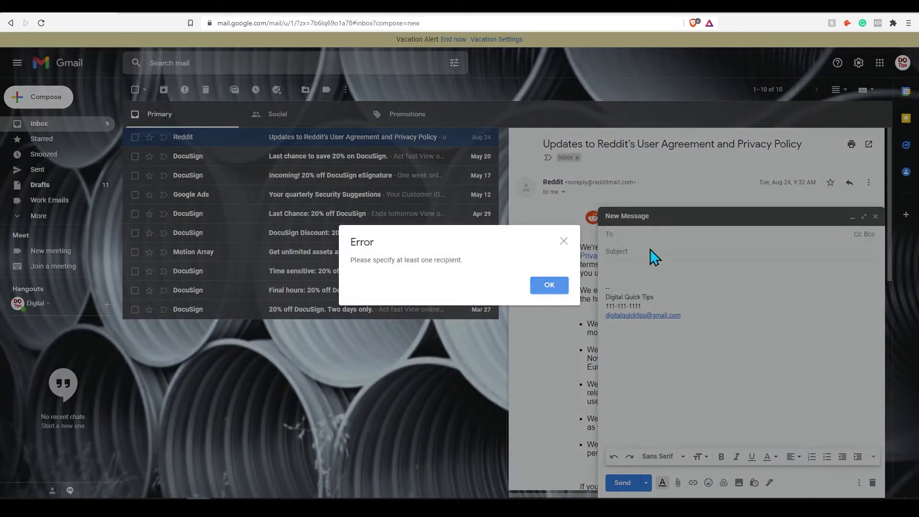
pyautogui.click(550, 285)
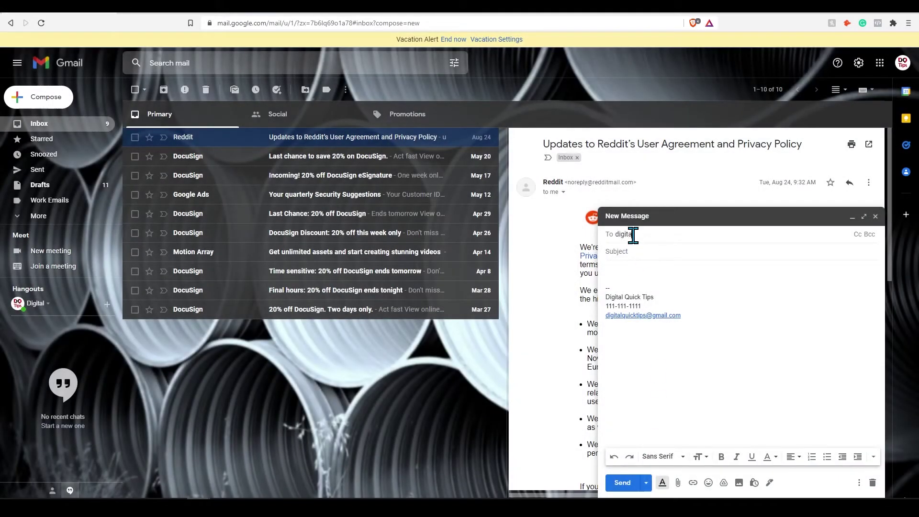
pyautogui.press('Tab')
pyautogui.click(647, 484)
pyautogui.click(649, 466)
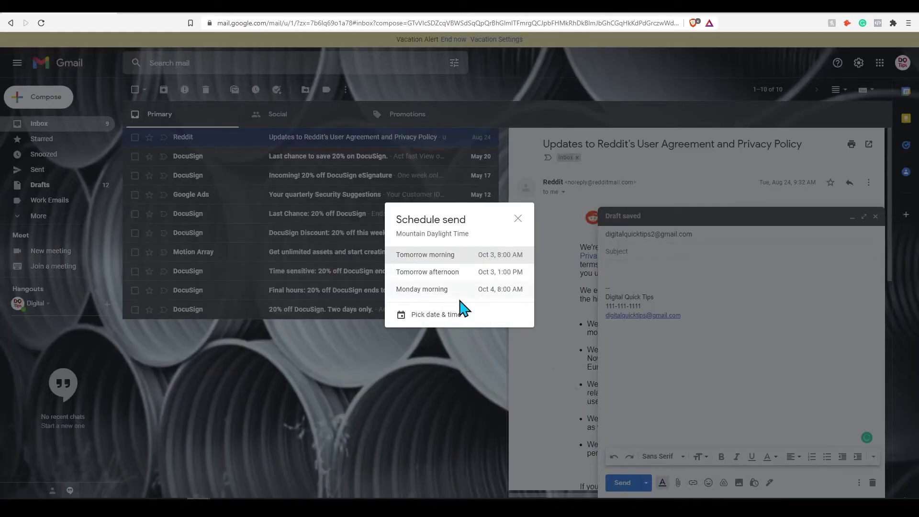
pyautogui.click(455, 315)
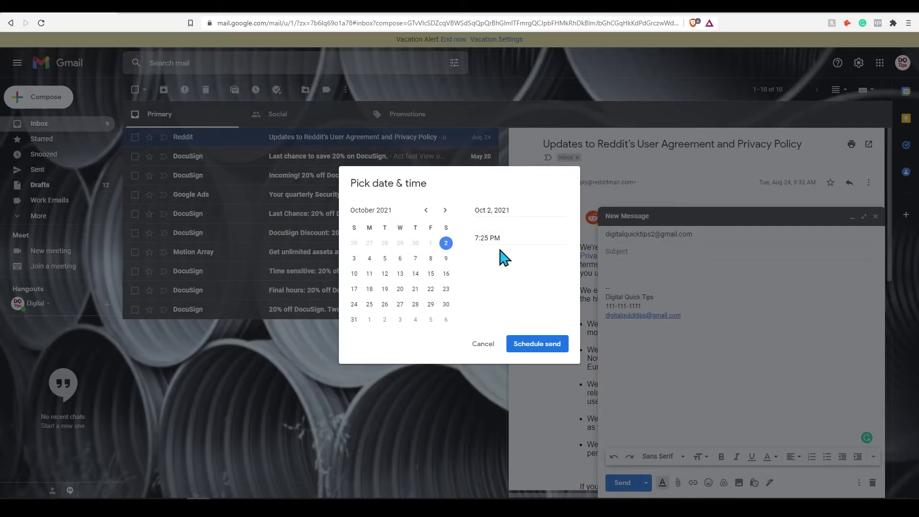
pyautogui.click(534, 350)
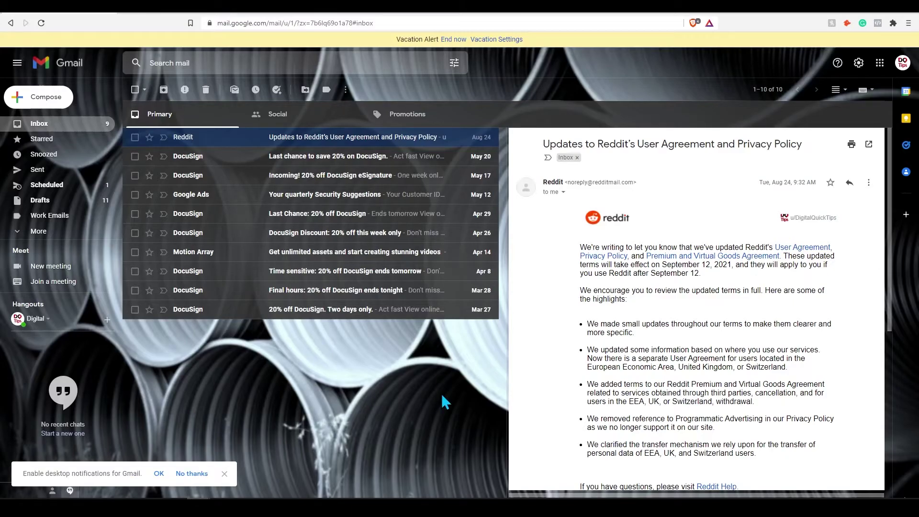
# Hide New Label 1 from the sidebar folder list.
pyautogui.click(43, 231)
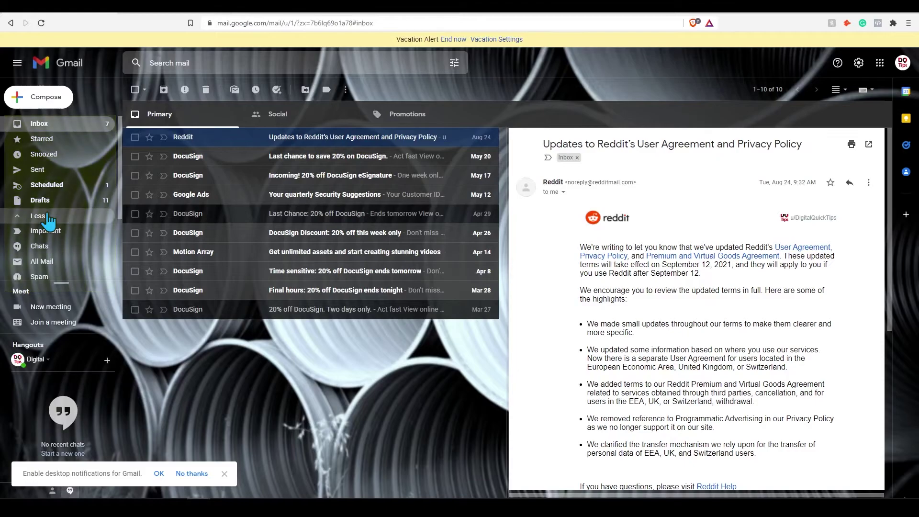
pyautogui.scroll(-2, 48, 220)
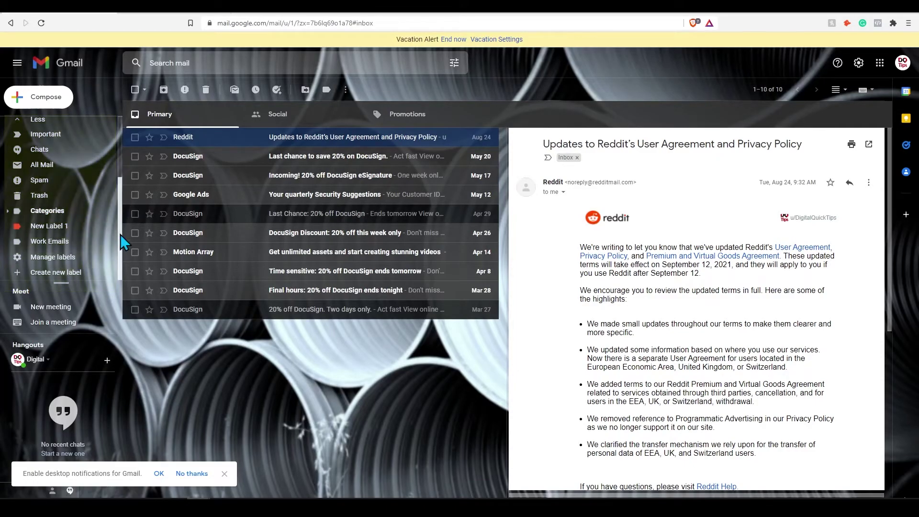
pyautogui.click(108, 226)
pyautogui.click(153, 308)
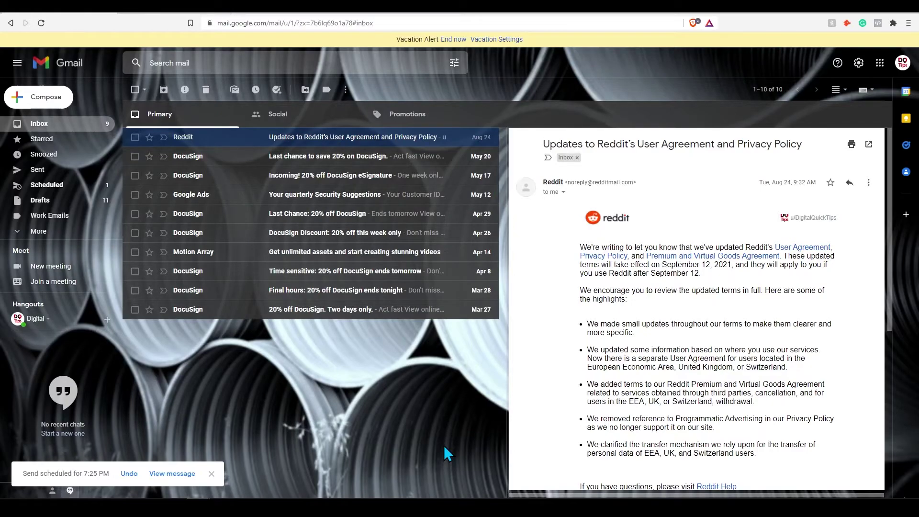
# Apply New Label 1 to the Reddit user-agreement email and mark it unread.
pyautogui.rightClick(336, 139)
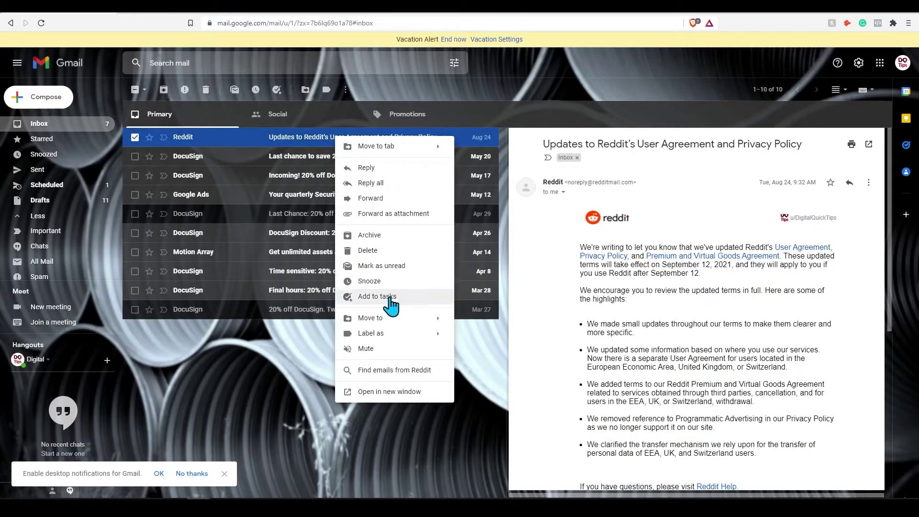
pyautogui.moveTo(396, 341)
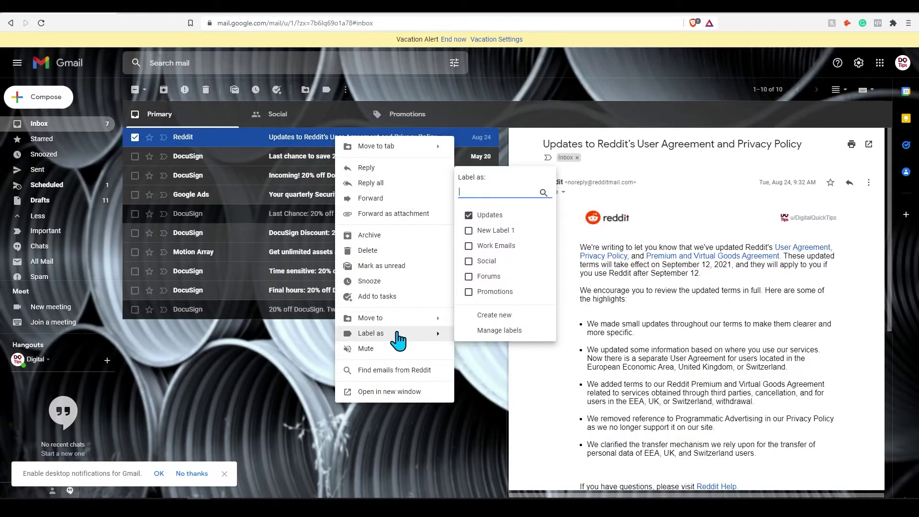
pyautogui.click(498, 232)
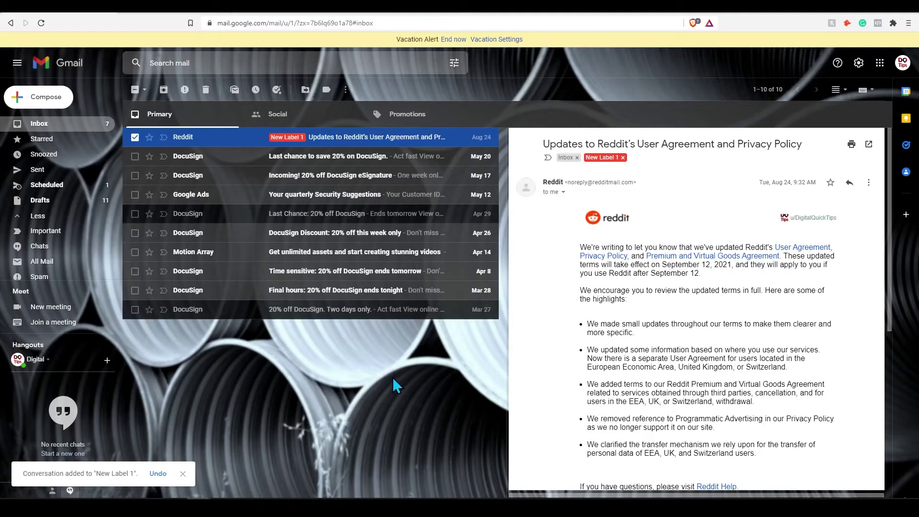
pyautogui.rightClick(336, 138)
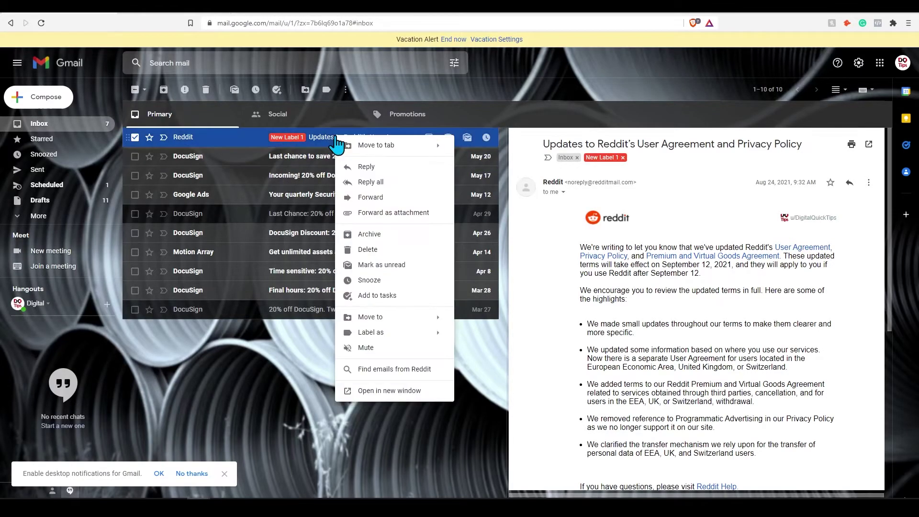
pyautogui.click(382, 270)
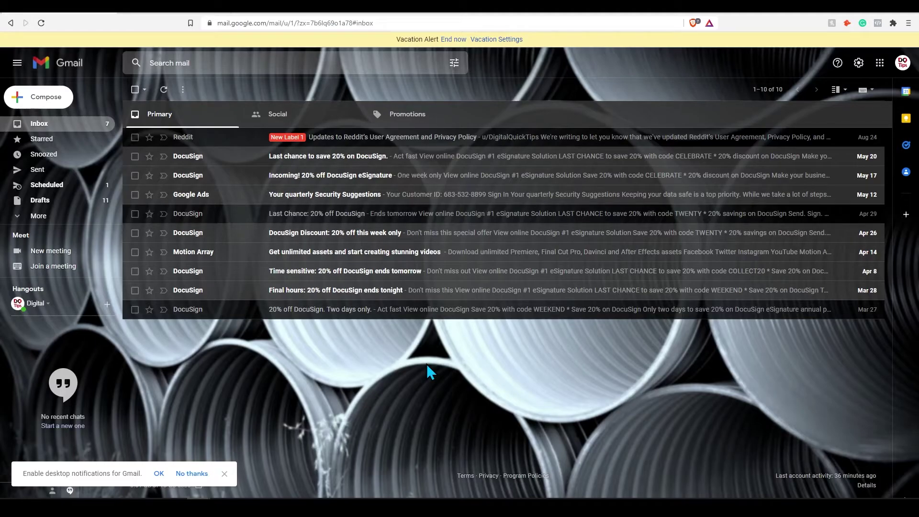
# Start a filter for messages like the Last Chance DocuSign email.
pyautogui.click(383, 220)
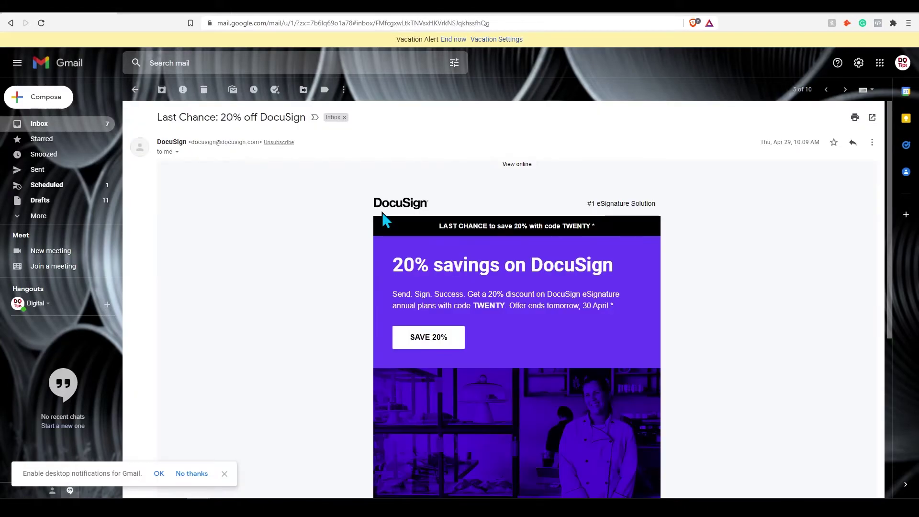
pyautogui.click(873, 143)
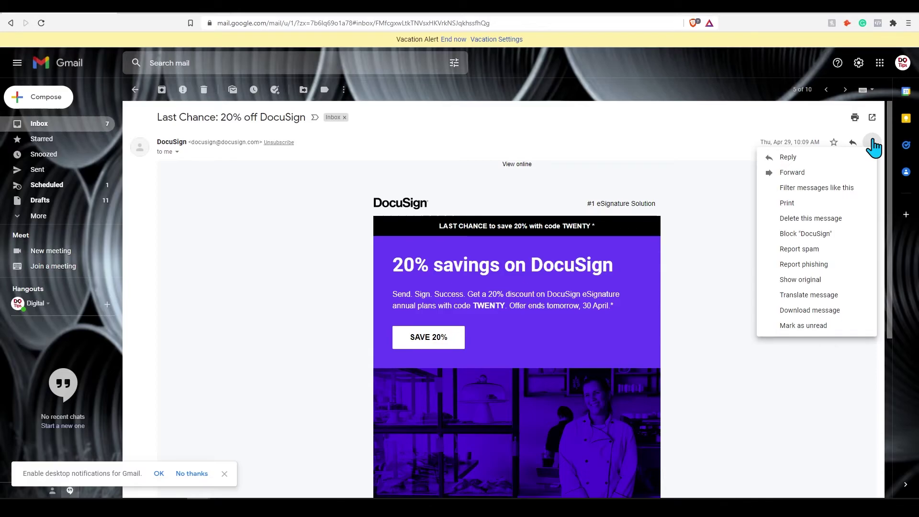
pyautogui.click(843, 189)
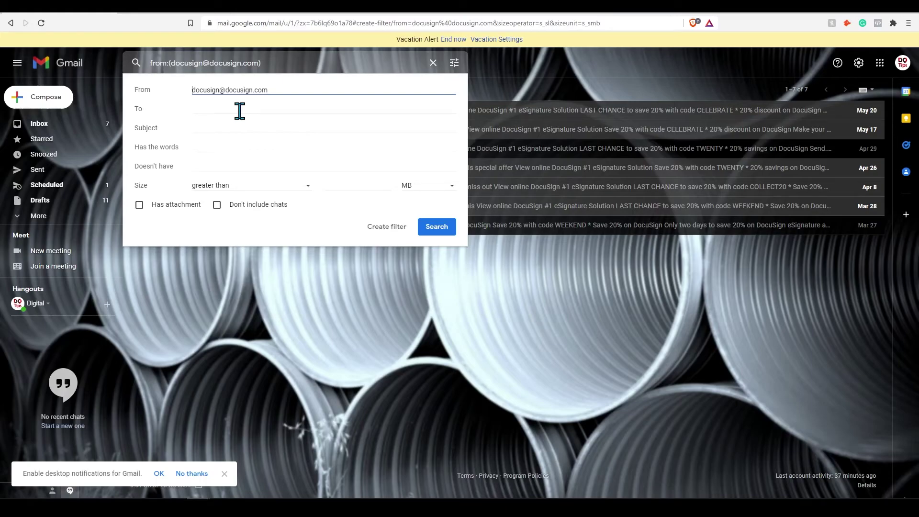
# Search DocuSign mail with 'discount' in Has the words, finding five matches.
pyautogui.moveTo(283, 90); pyautogui.dragTo(193, 91)
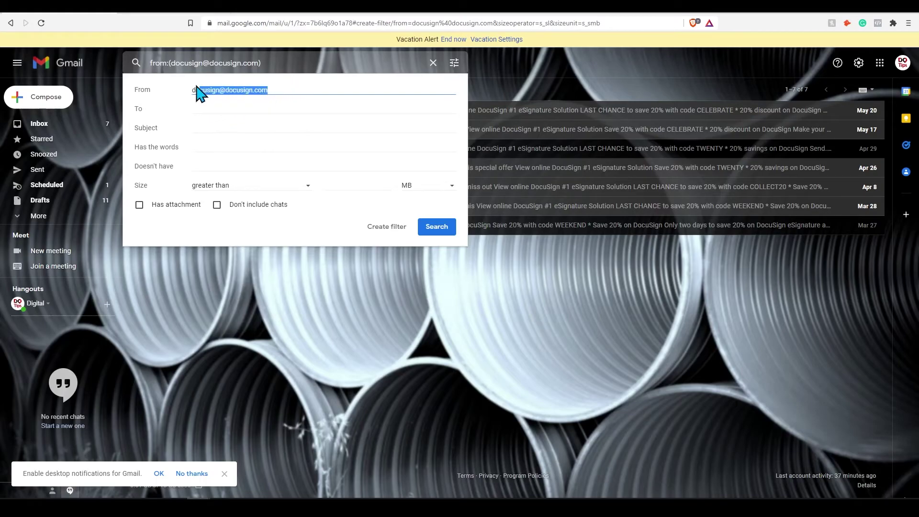
pyautogui.click(266, 124)
pyautogui.click(231, 150)
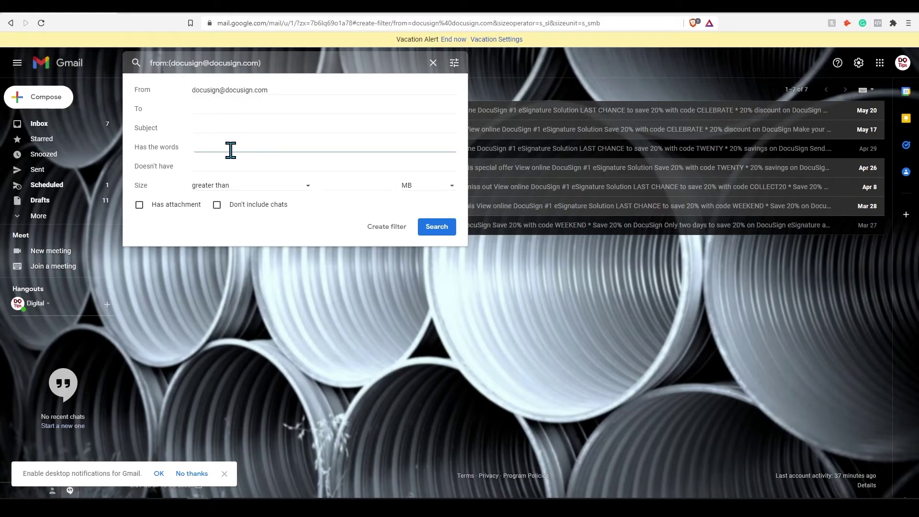
pyautogui.write('discount')
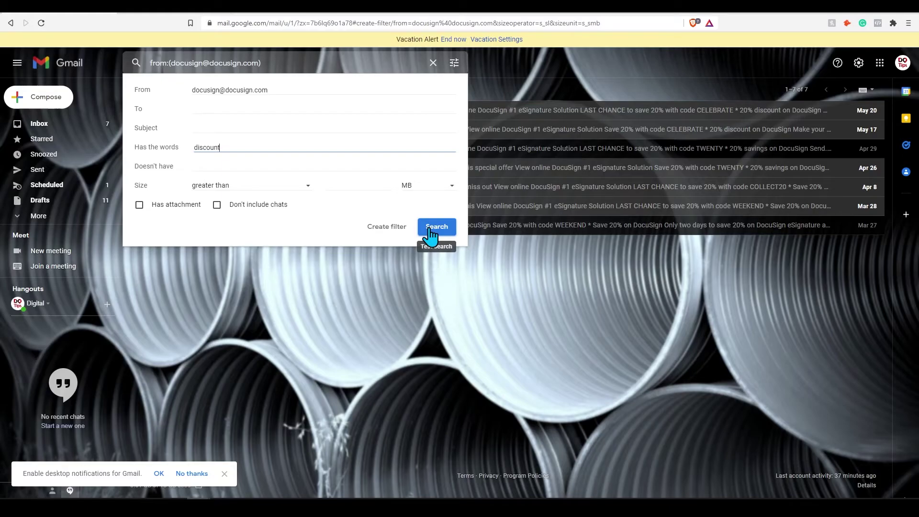
pyautogui.click(430, 231)
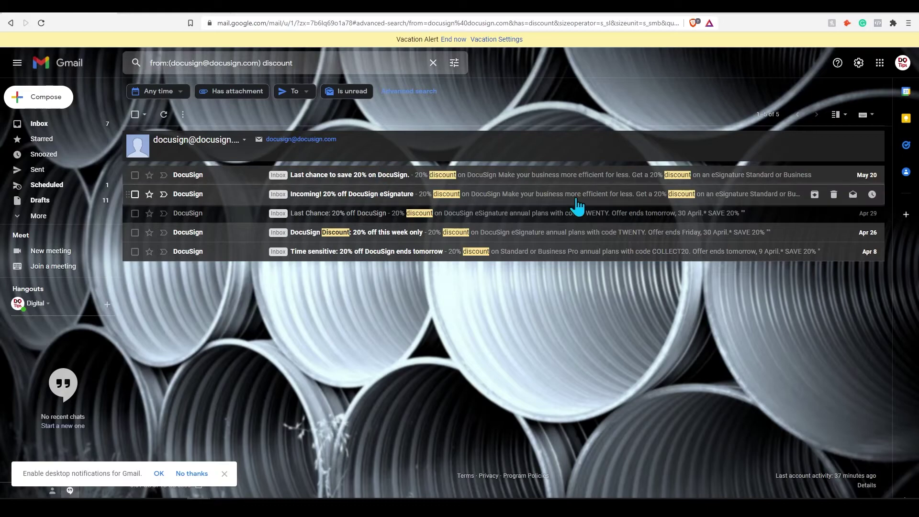
# Save the DocuSign discount filter with Skip the Inbox and Mark as read, then return to the inbox.
pyautogui.click(416, 91)
pyautogui.click(389, 231)
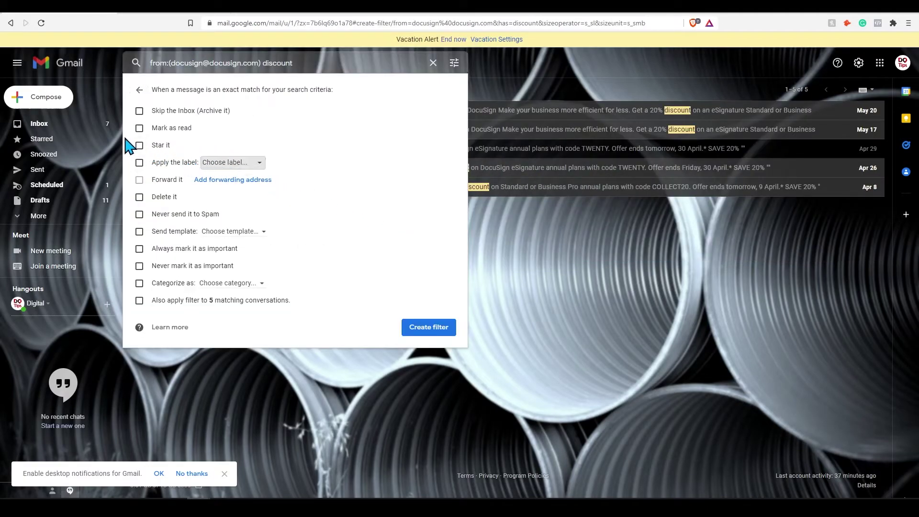
pyautogui.click(140, 111)
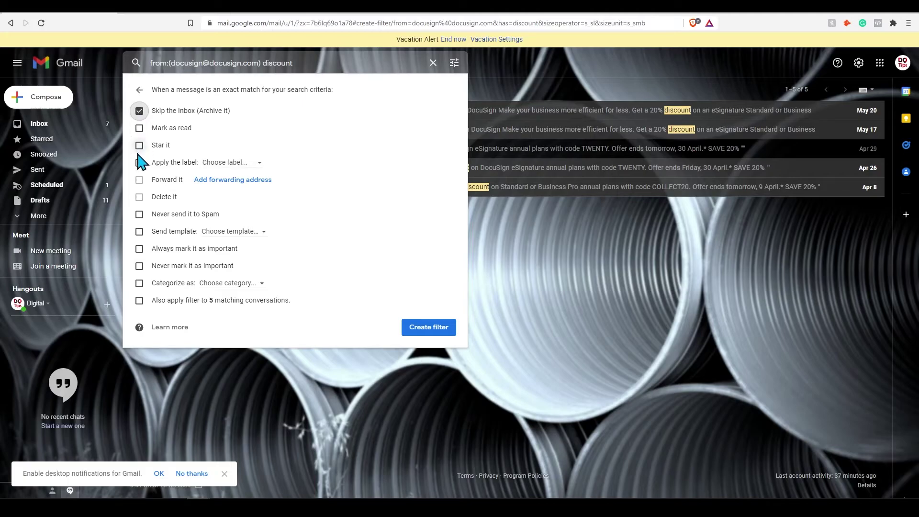
pyautogui.click(139, 128)
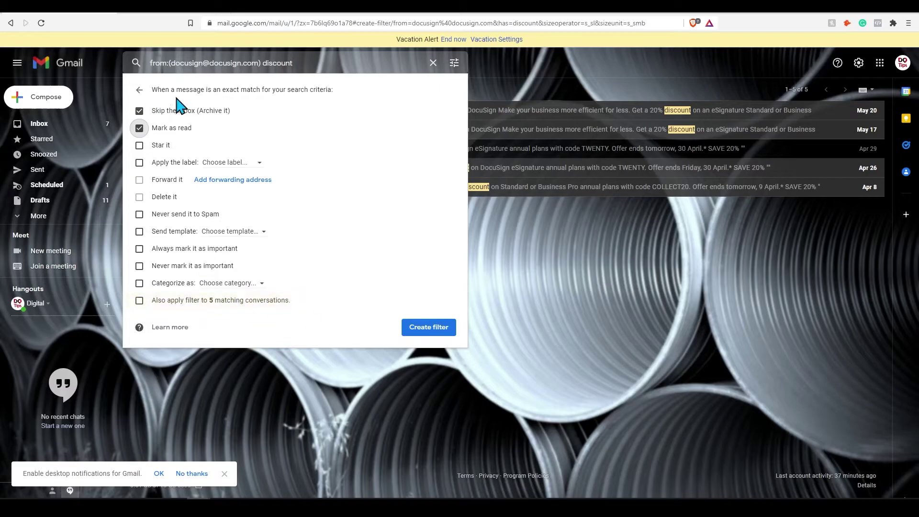
pyautogui.click(434, 331)
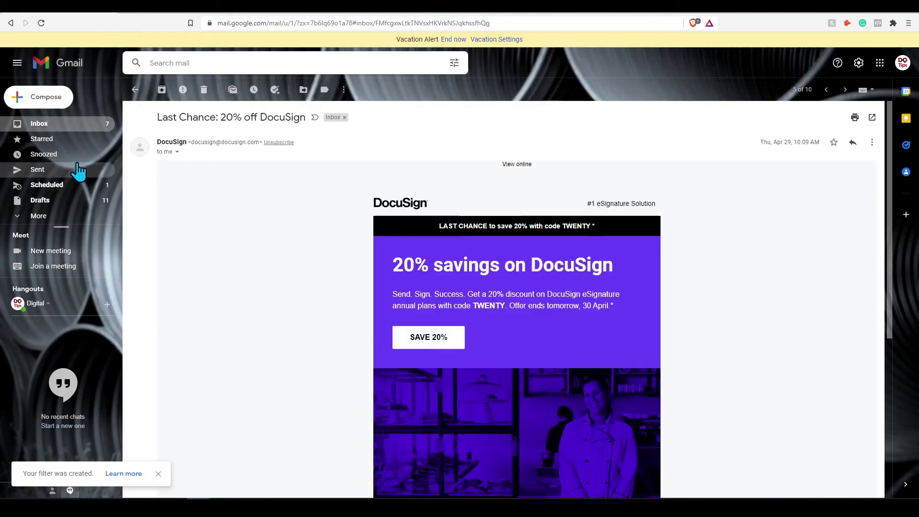
pyautogui.click(56, 125)
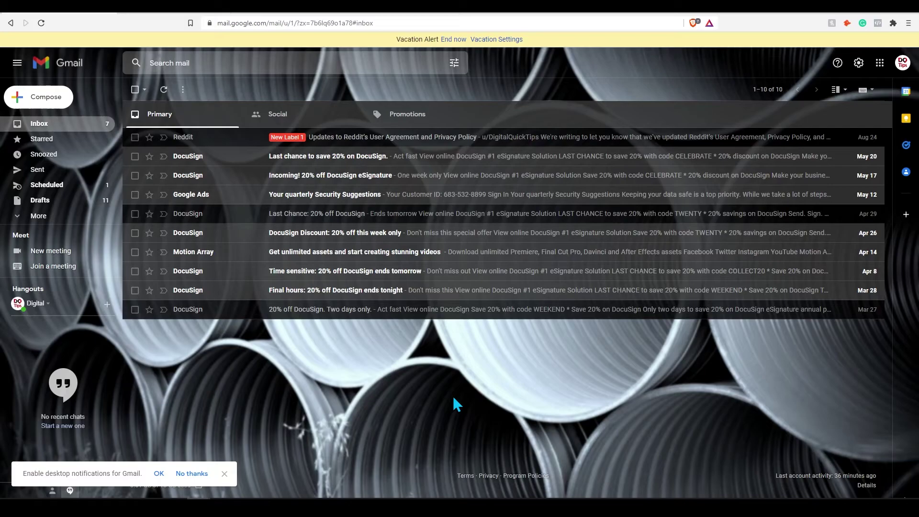
# Go to Accounts and Import in full settings and begin Import mail and contacts.
pyautogui.click(860, 63)
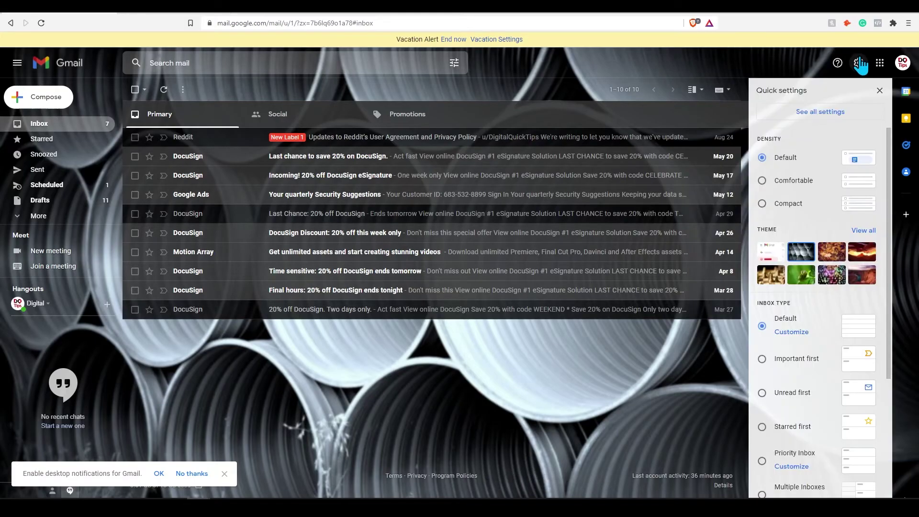
pyautogui.click(819, 115)
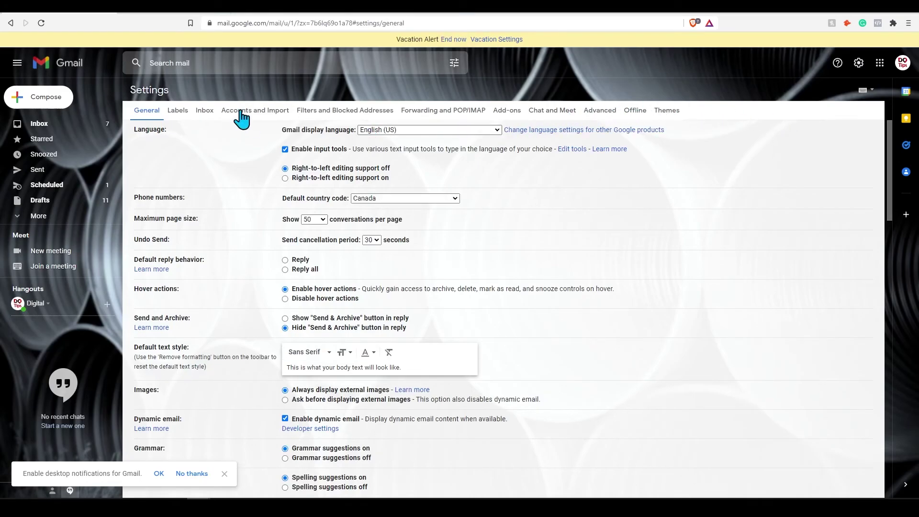
pyautogui.click(238, 114)
pyautogui.click(359, 198)
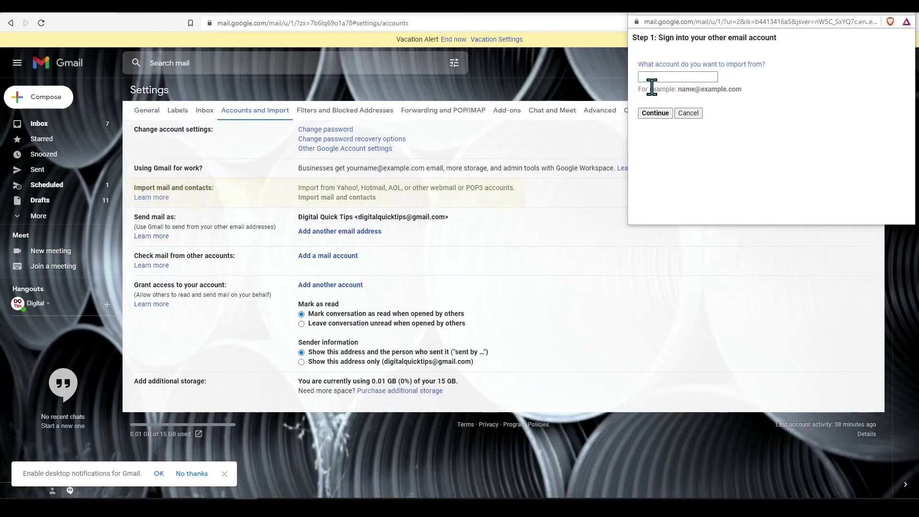
# Enter the second account's address, authorize access, and start the import.
pyautogui.click(677, 78)
pyautogui.click(656, 113)
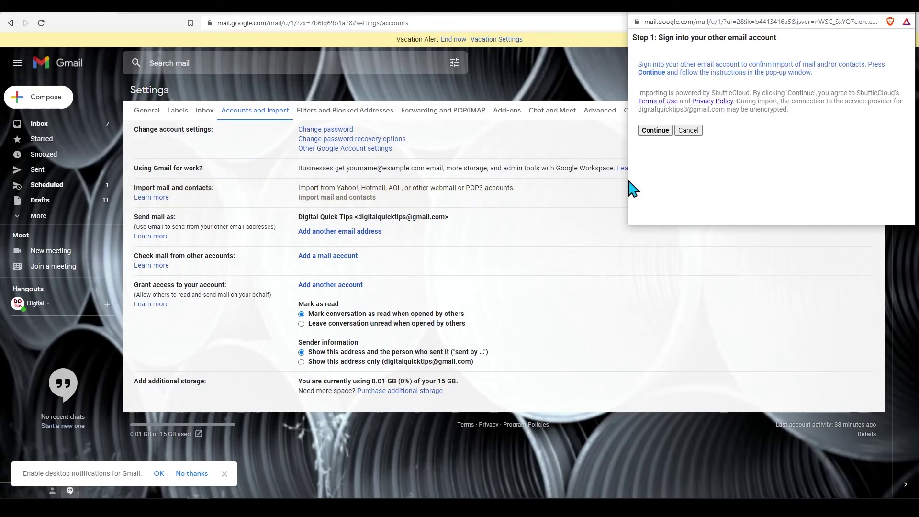
pyautogui.click(647, 131)
pyautogui.click(856, 92)
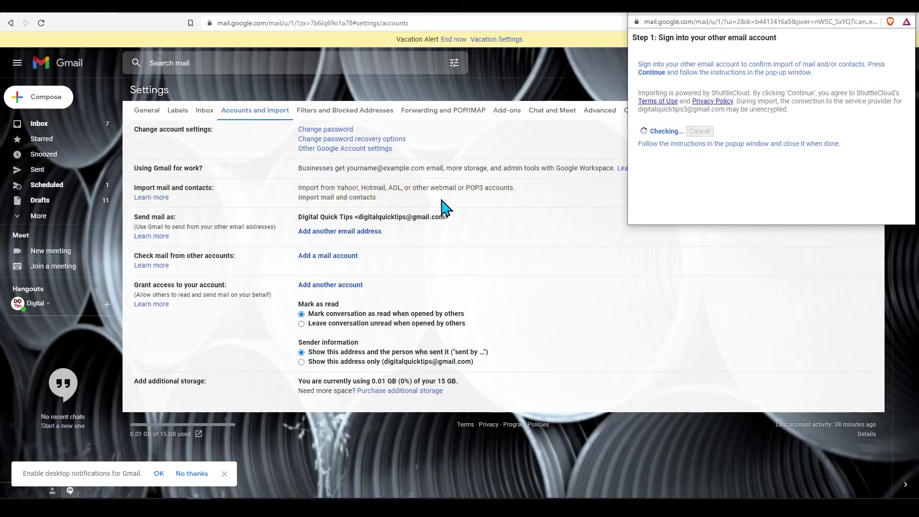
pyautogui.click(655, 96)
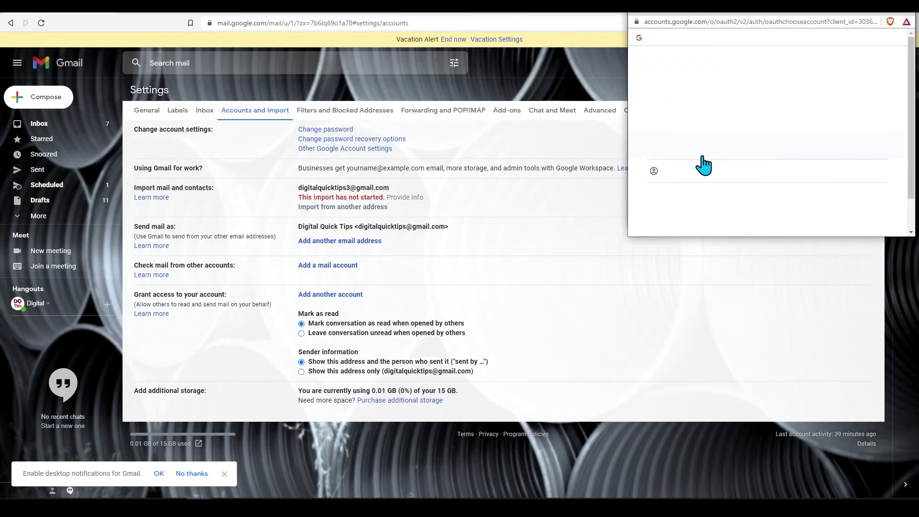
pyautogui.click(704, 164)
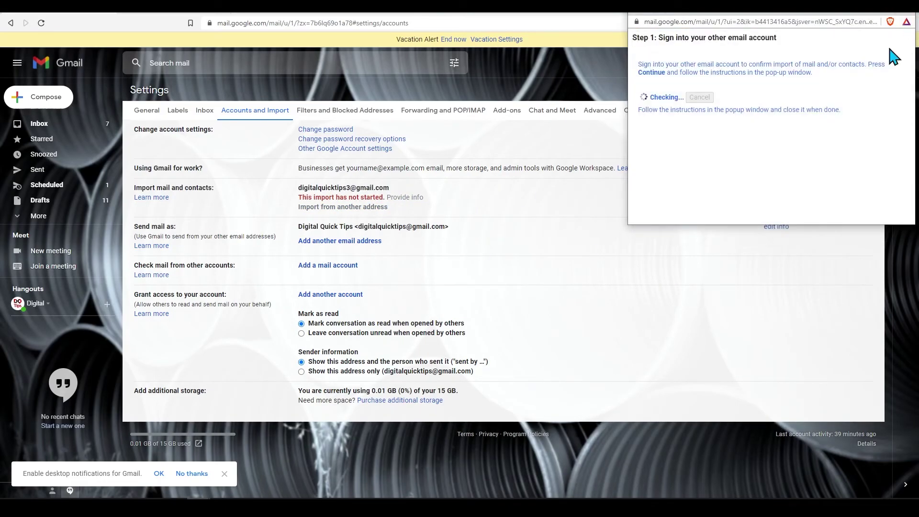
pyautogui.click(664, 113)
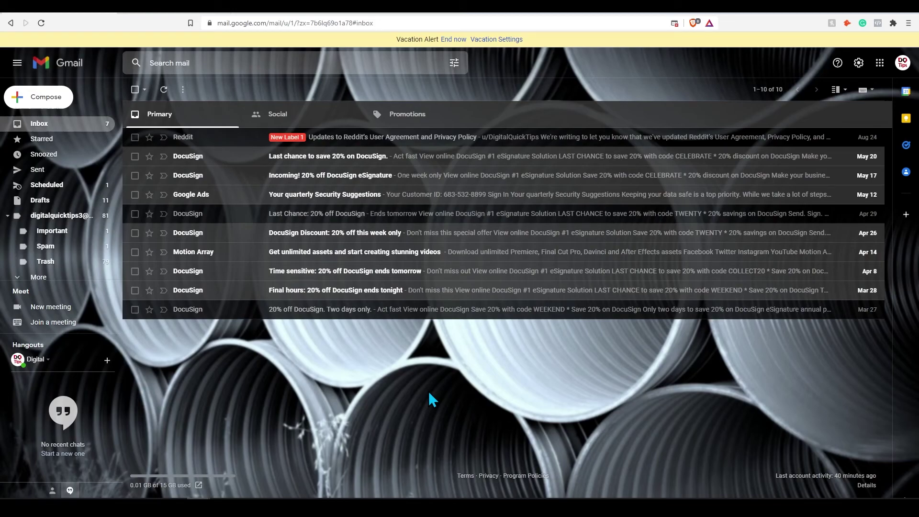
# Collapse the imported account's sidebar label, hiding its Important, Spam and Trash sub-labels.
pyautogui.click(8, 216)
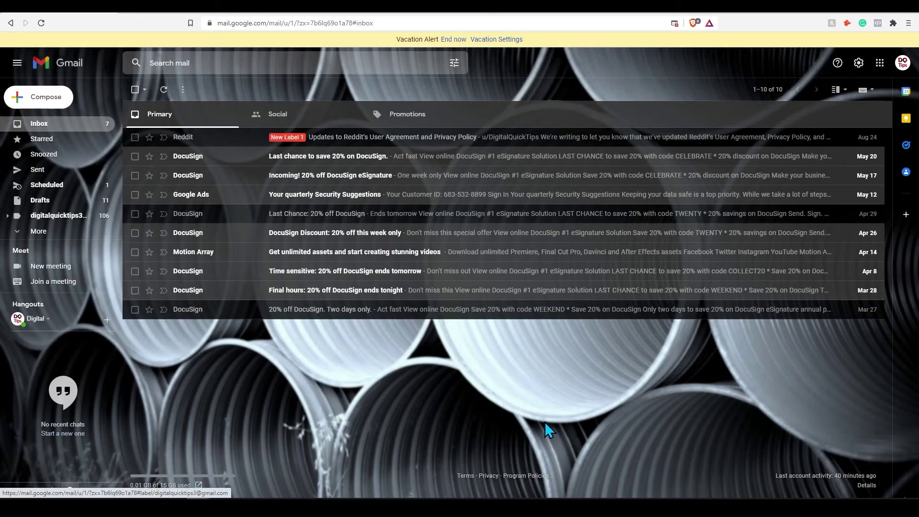